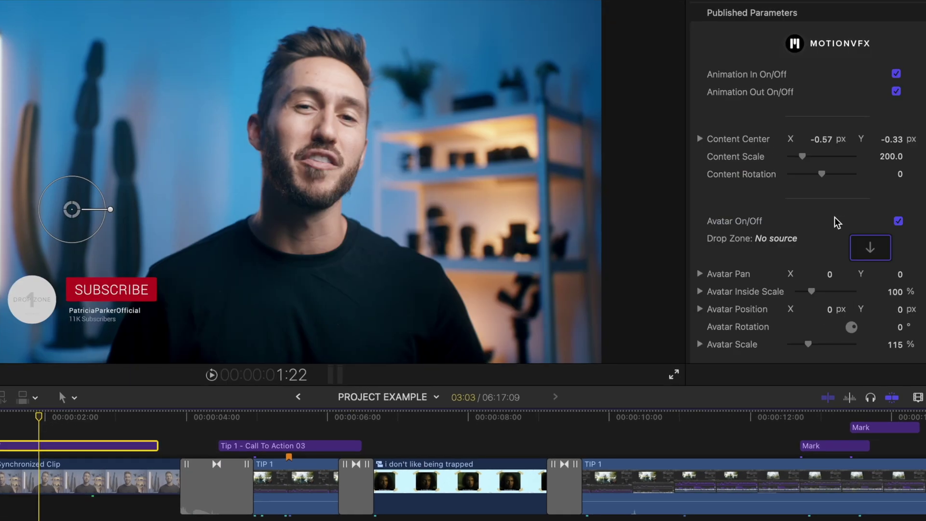
Scroll the SUBSCRIBE title's Inspector down to the Text 01 field
scroll(838, 222, down, 5)
Replace the Text 01 channel name and place a '2 whooshes and 2 suckbacks' section under the opening clip
double_click(820, 234)
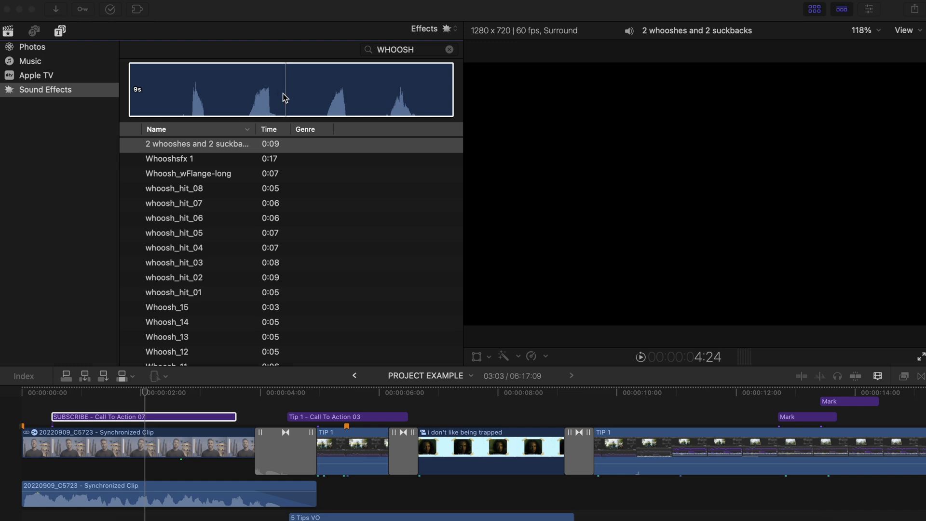
drag(284, 95, 50, 405)
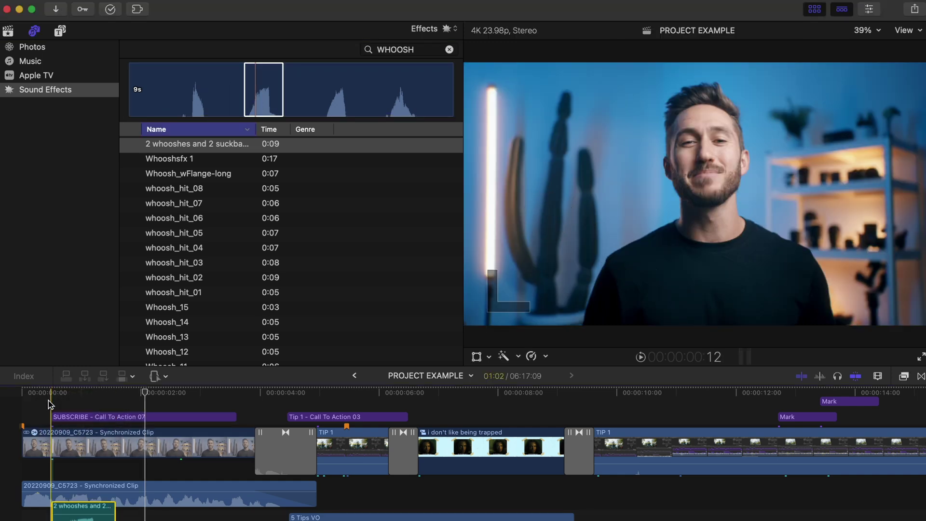
drag(241, 367, 242, 284)
key(super+equal)
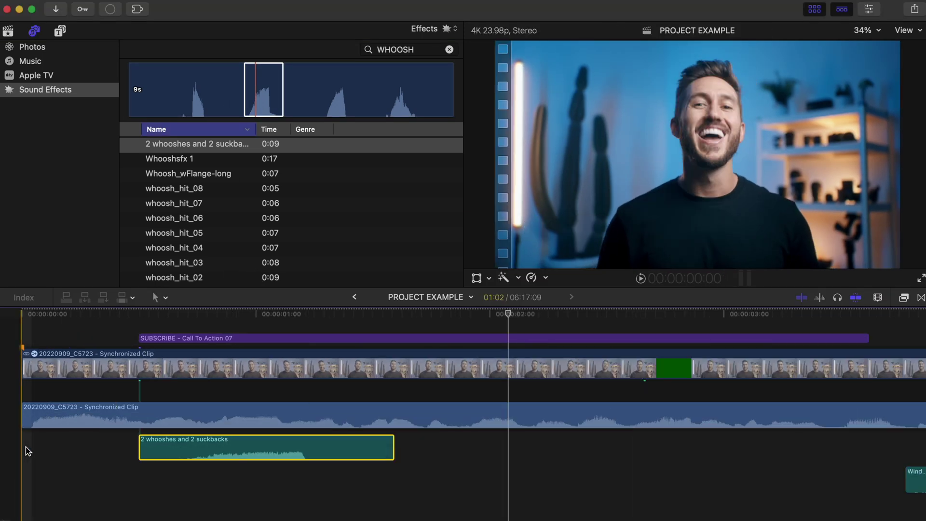
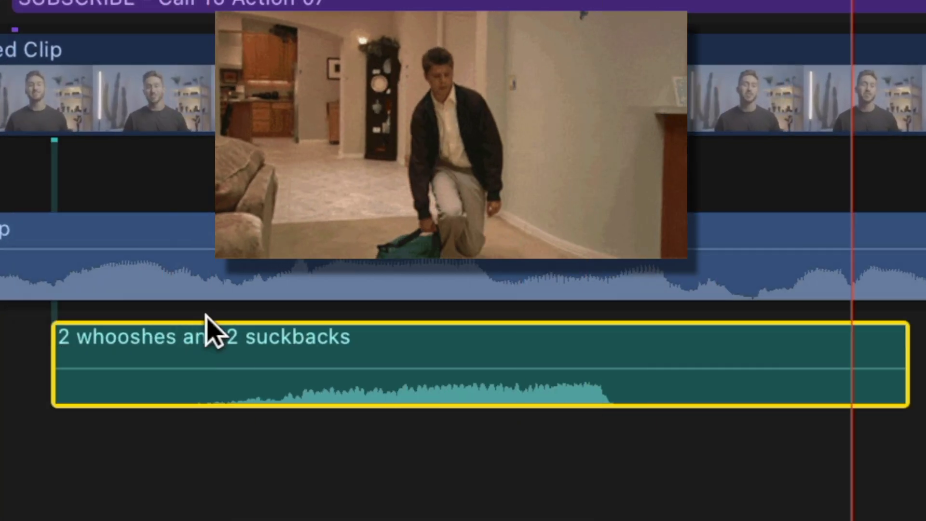
Lower the whoosh clip to -6 dB and create a library named YouTube Video Template
drag(354, 369, 354, 374)
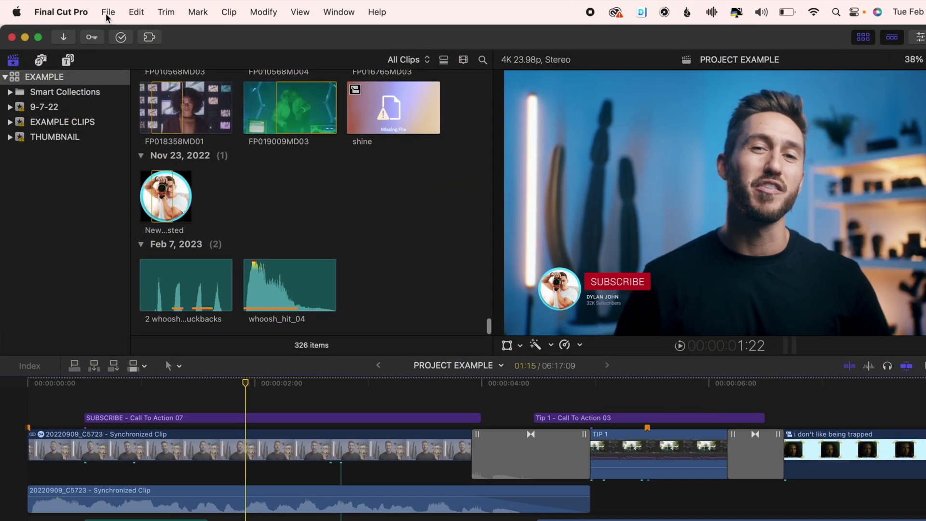
click(102, 11)
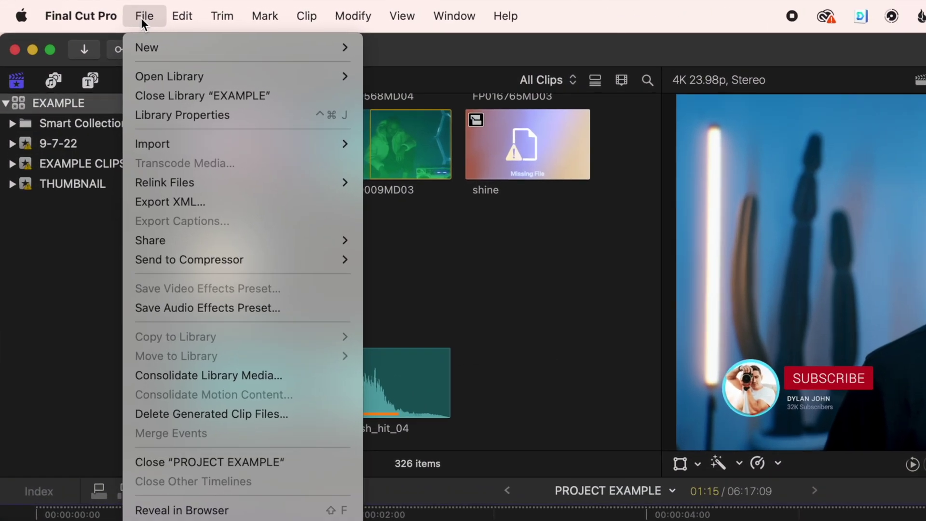
mouse_move(106, 32)
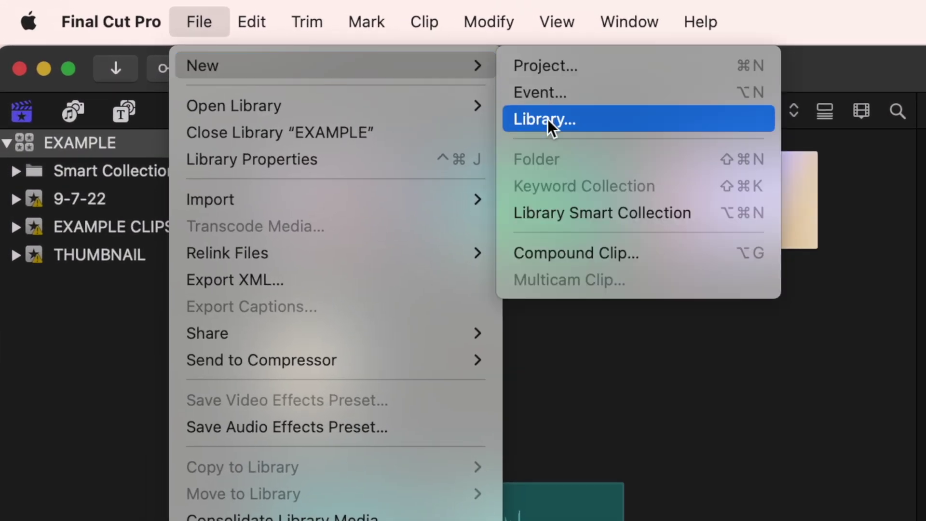
click(570, 122)
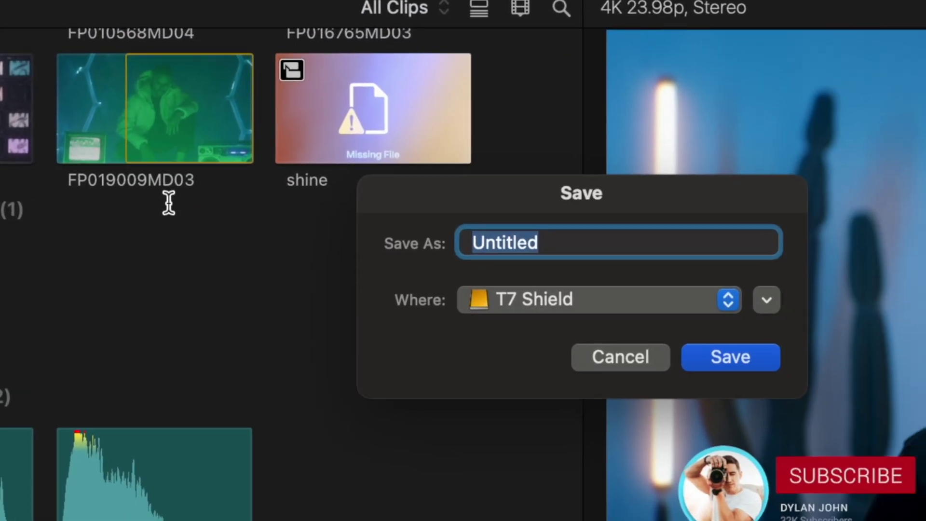
text(YouTube Video Template)
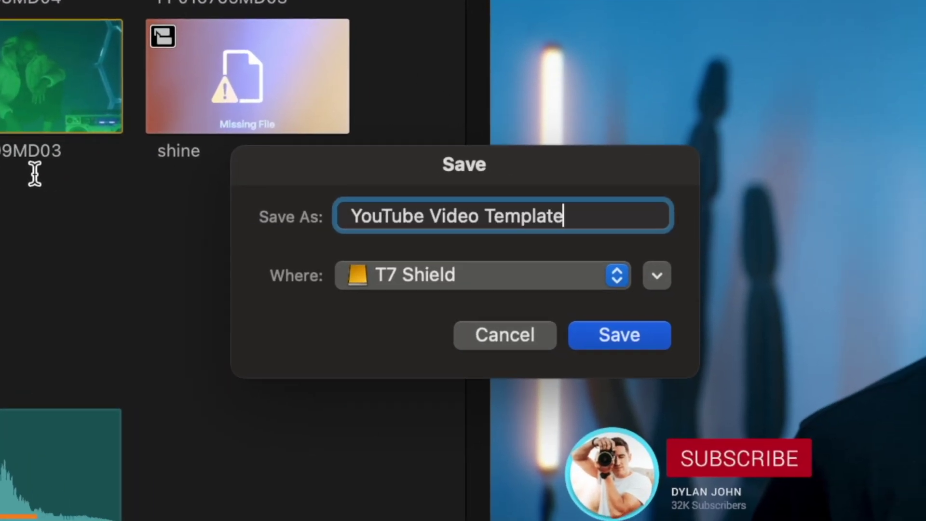
key(Return)
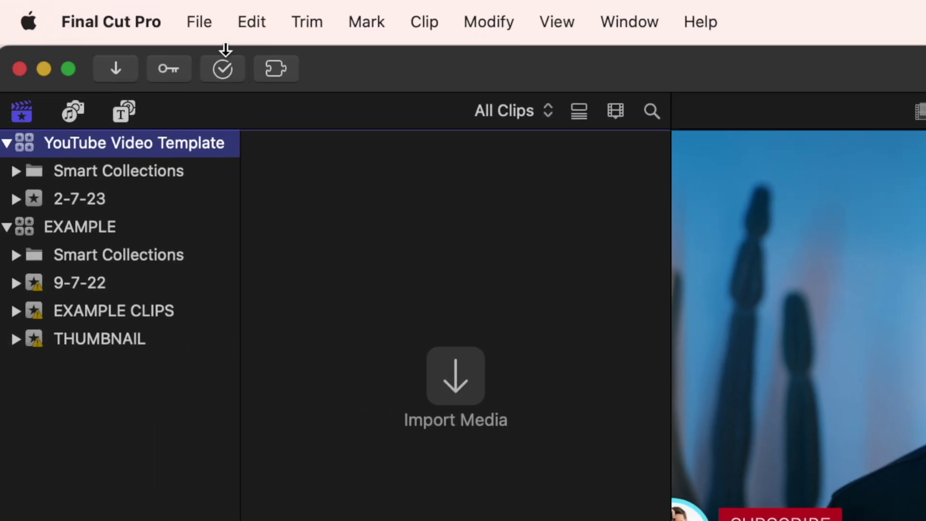
Create a new project named YouTube Video Template in that library
click(201, 21)
mouse_move(221, 57)
click(605, 59)
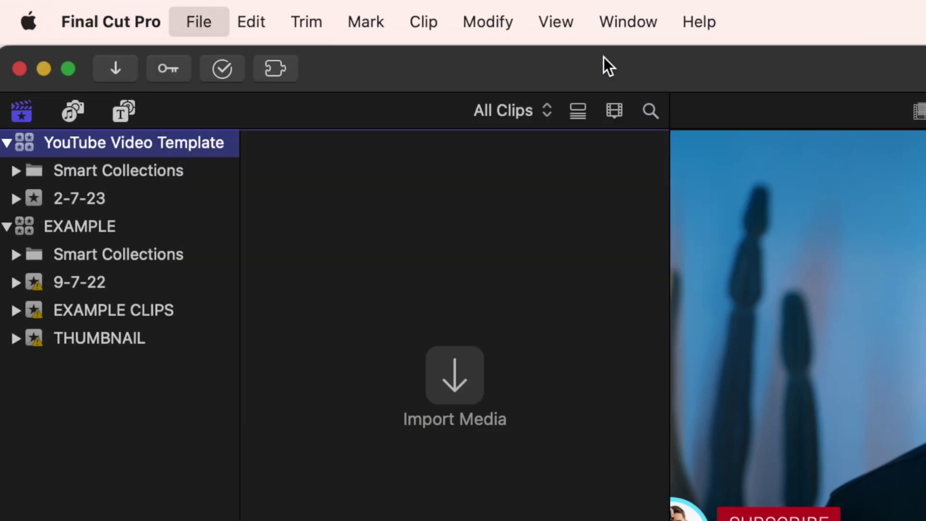
text(YouTube Video Template)
click(624, 386)
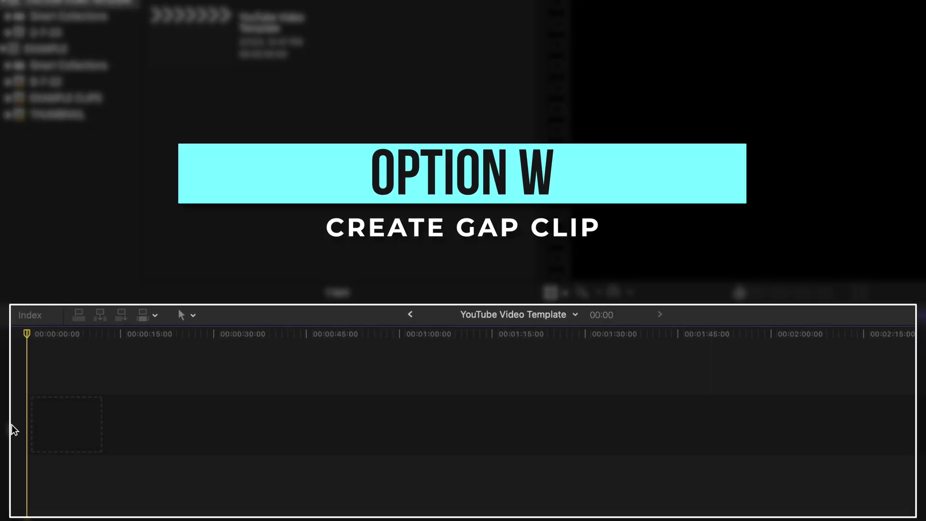
Insert a gap clip extended to about 01:48 and change the title's lines from green to teal
key(alt+w)
drag(45, 423, 847, 420)
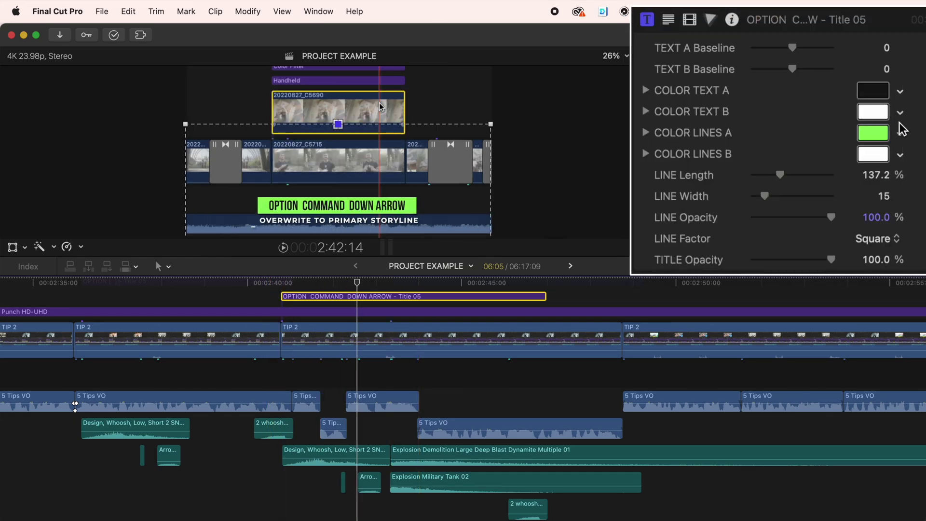
click(900, 133)
drag(893, 208, 842, 233)
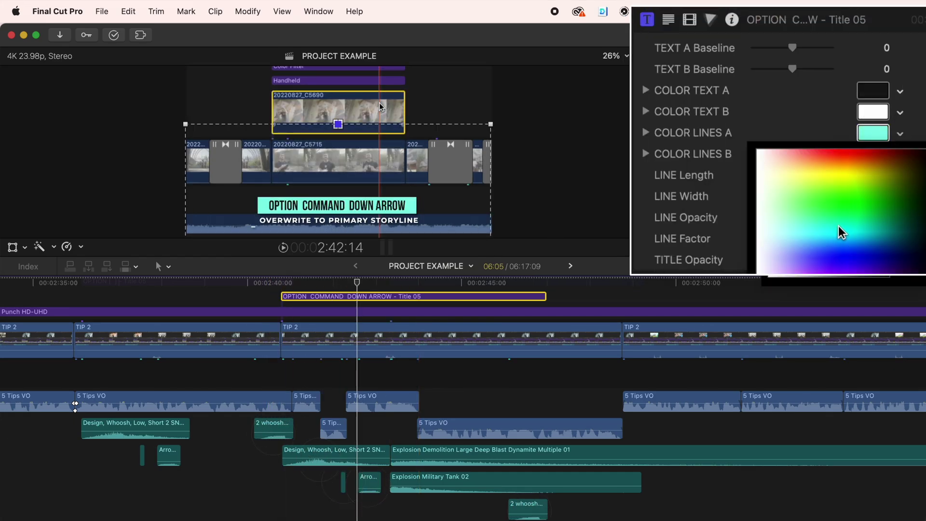
key(Escape)
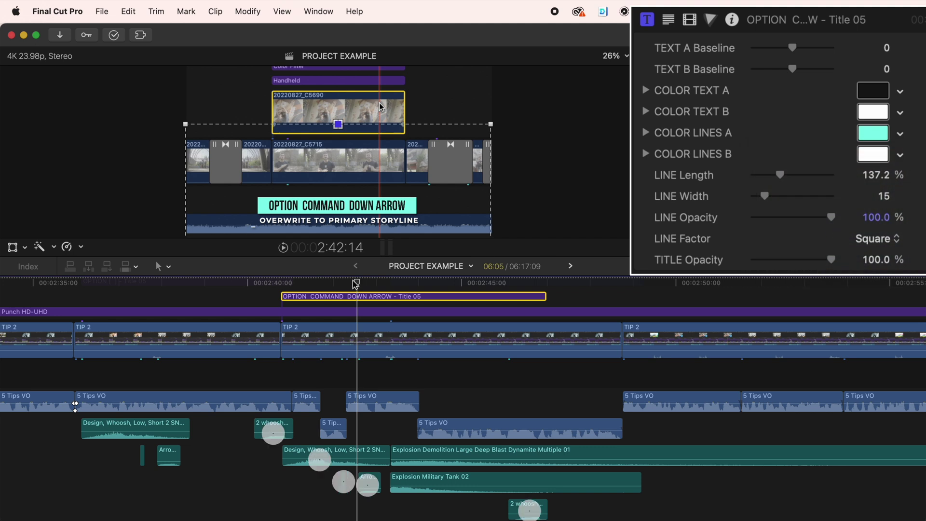
Copy the title together with the whoosh and short sound-effect clips
click(280, 424)
super+click(339, 453)
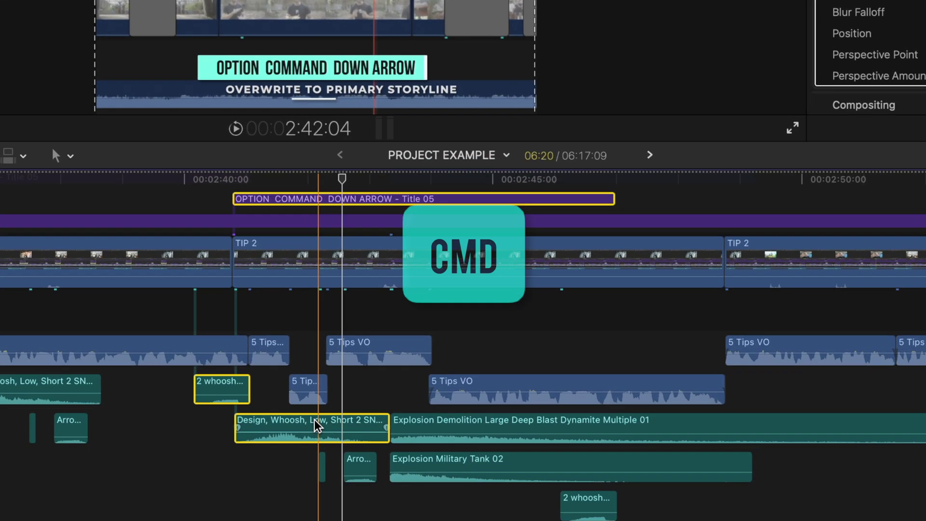
drag(278, 485, 383, 472)
super+click(586, 496)
key(super+c)
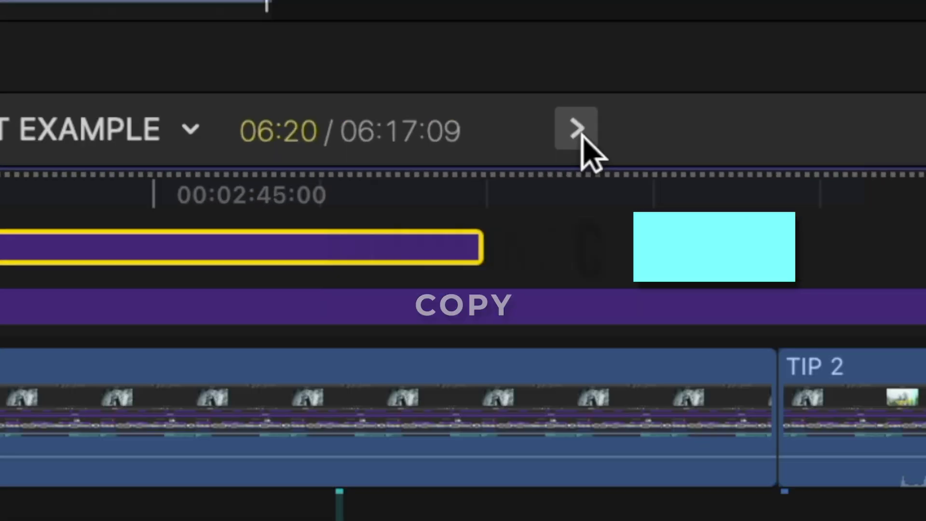
Paste the copied title and sound clips into YouTube Video Template and play them back
click(731, 43)
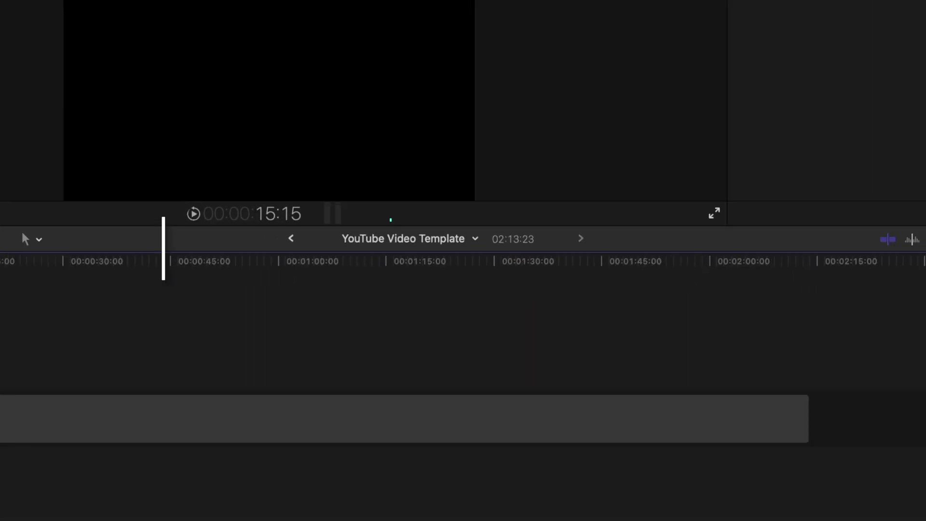
key(super+v)
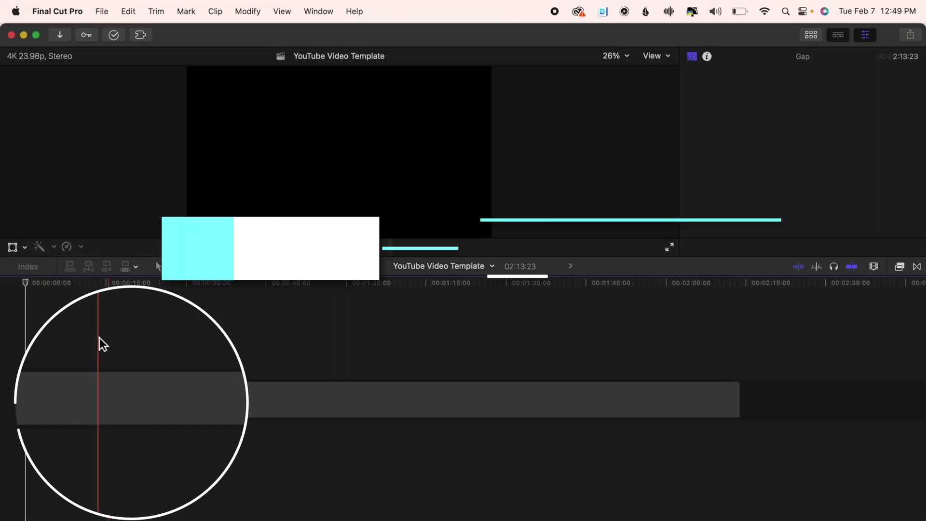
key(super+v)
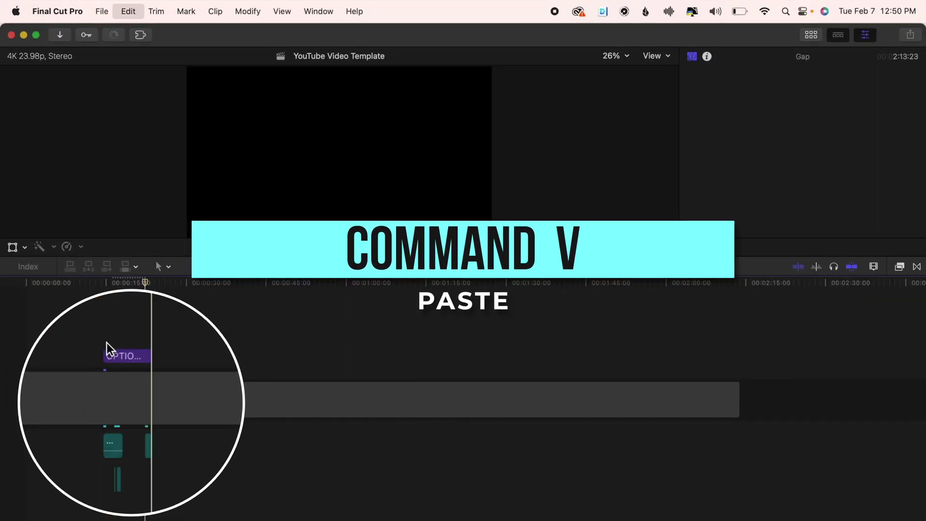
key(space)
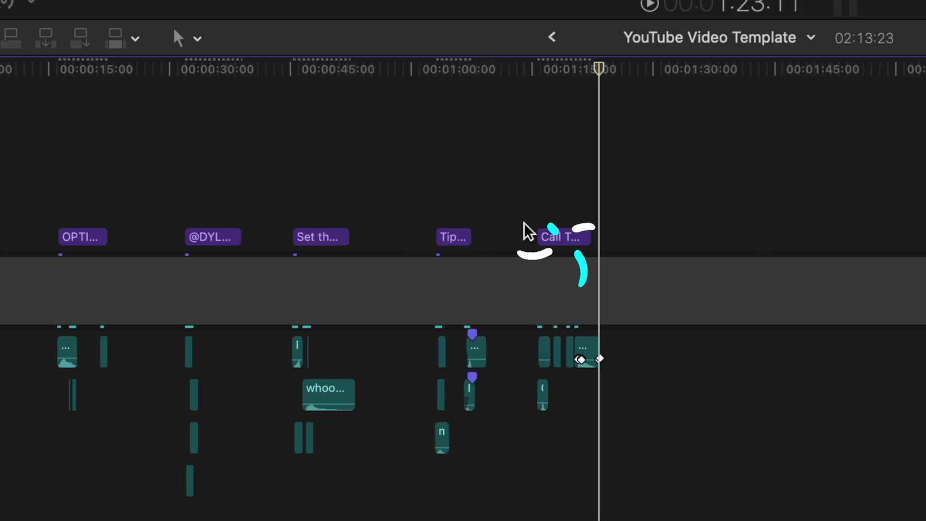
Copy Call To Action 05 with its Green Screen sounds and paste them into the video
key(super+equal)
key(super+equal)
click(655, 227)
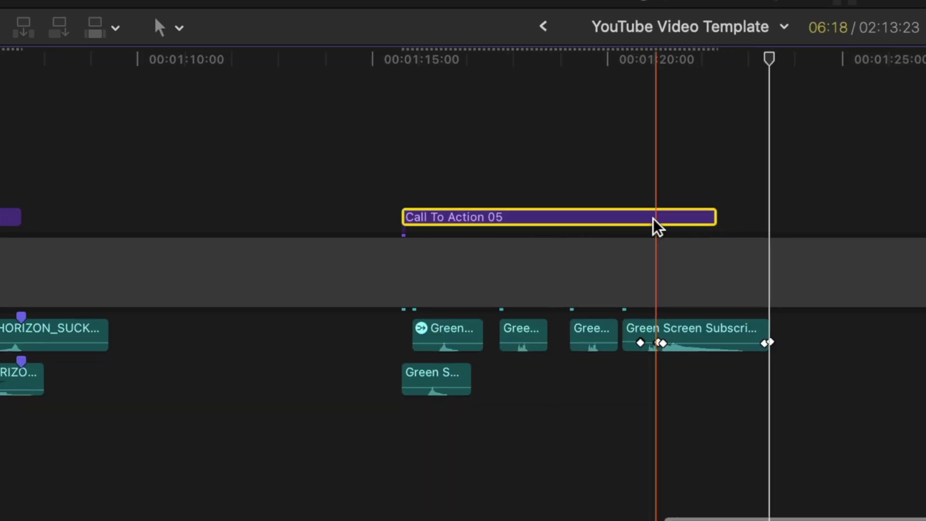
drag(801, 309, 254, 442)
key(super+c)
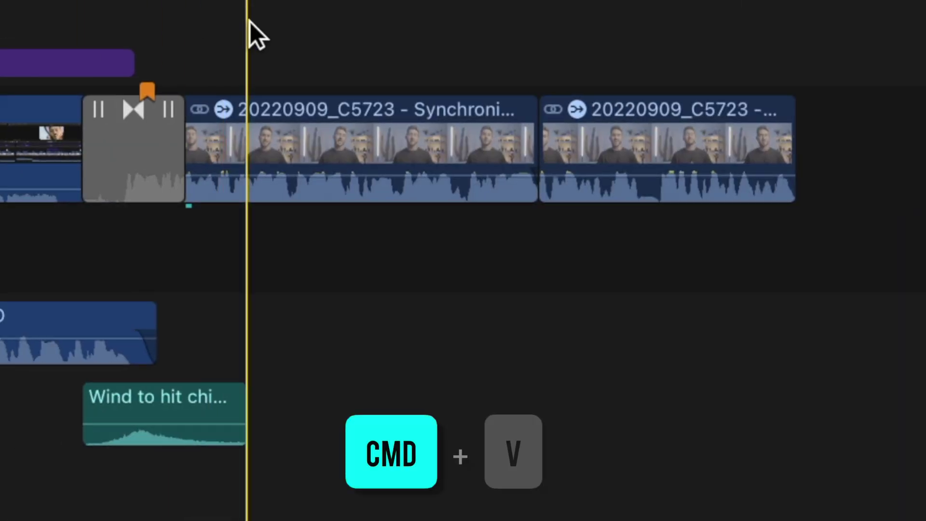
key(super+v)
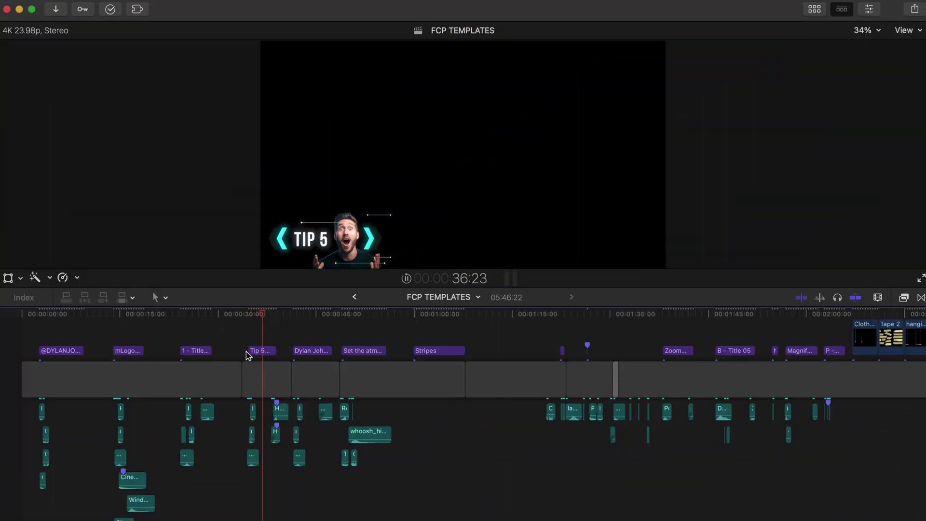
Play through FCP TEMPLATES, then select Call To Action 04 and its four Green Screen clips
key(space)
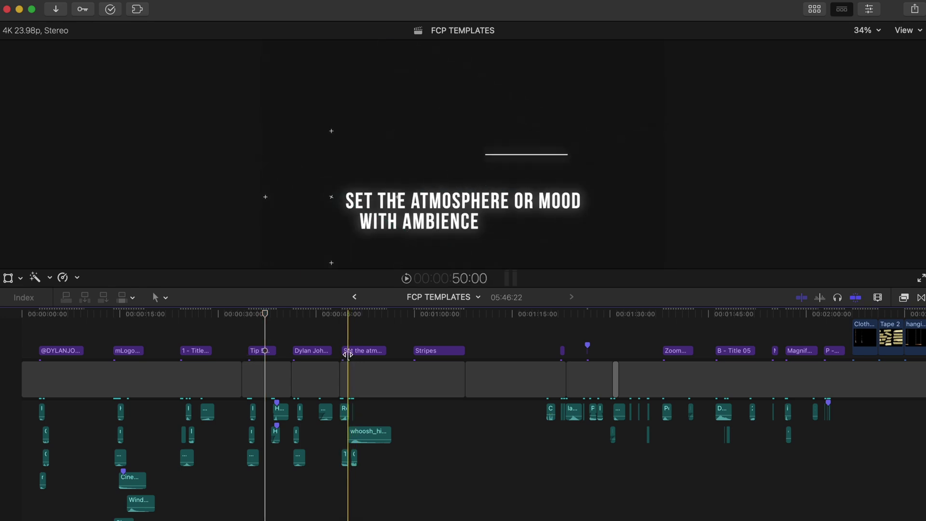
key(space)
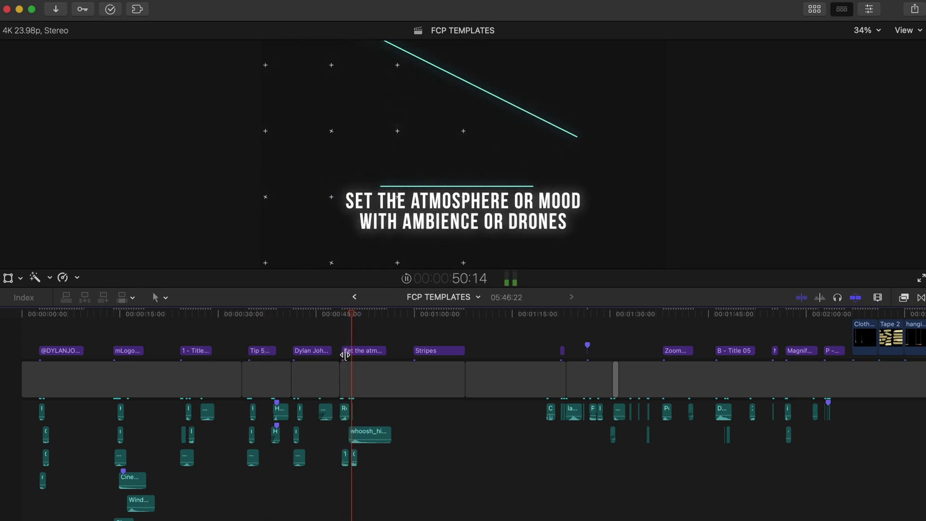
key(space)
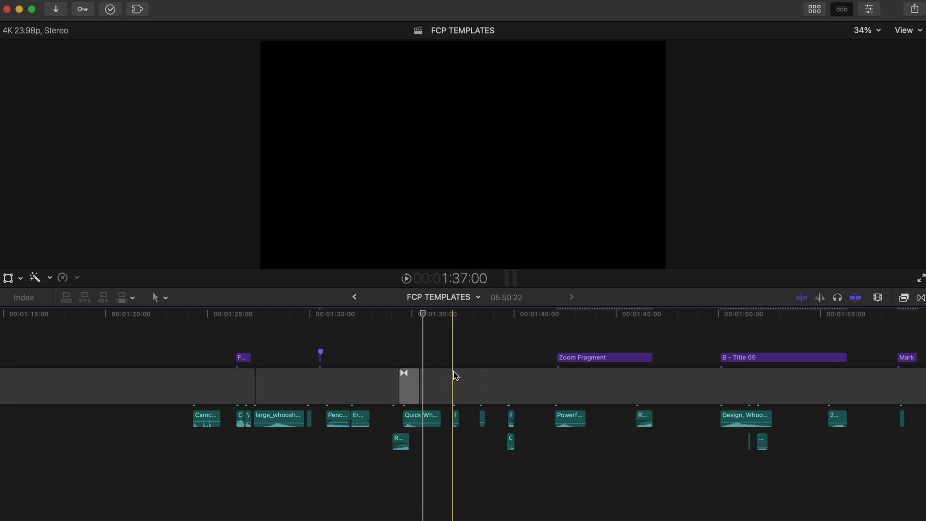
key(space)
key(space)
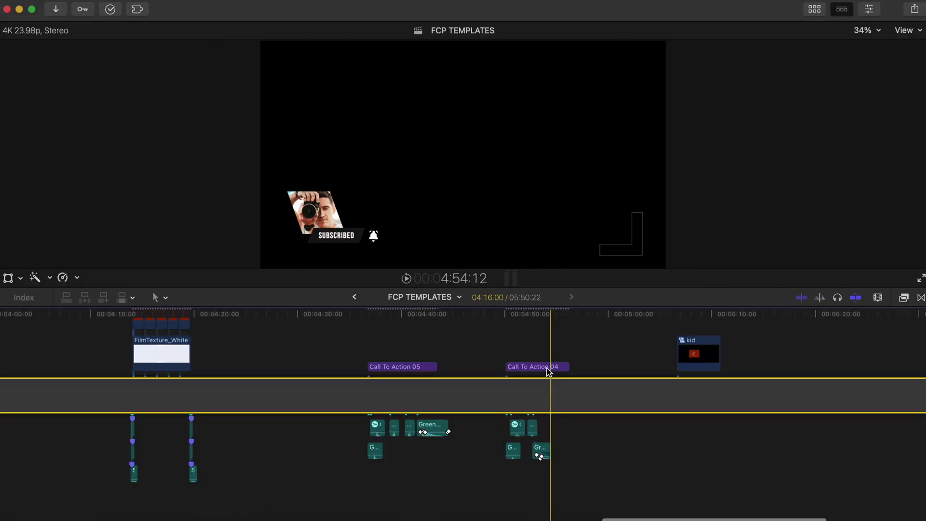
key(super+equal)
key(super+equal)
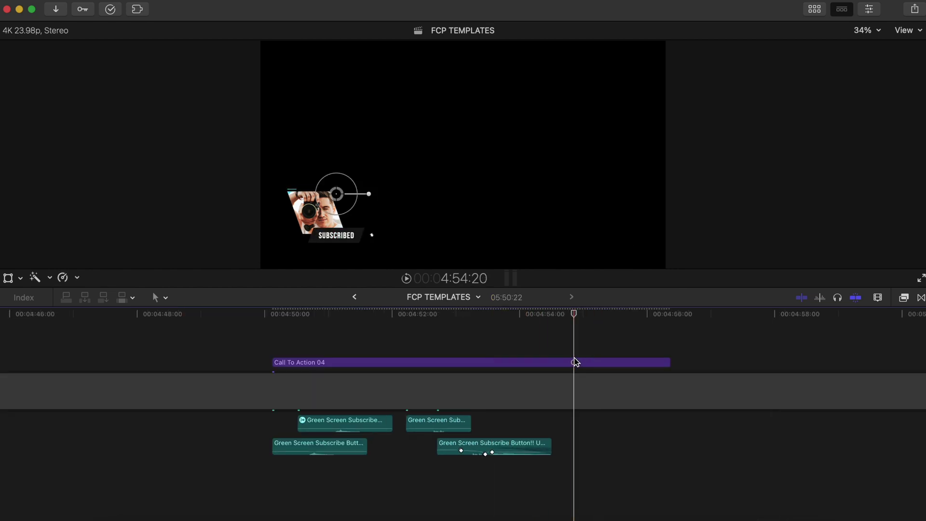
click(573, 363)
drag(561, 415, 293, 489)
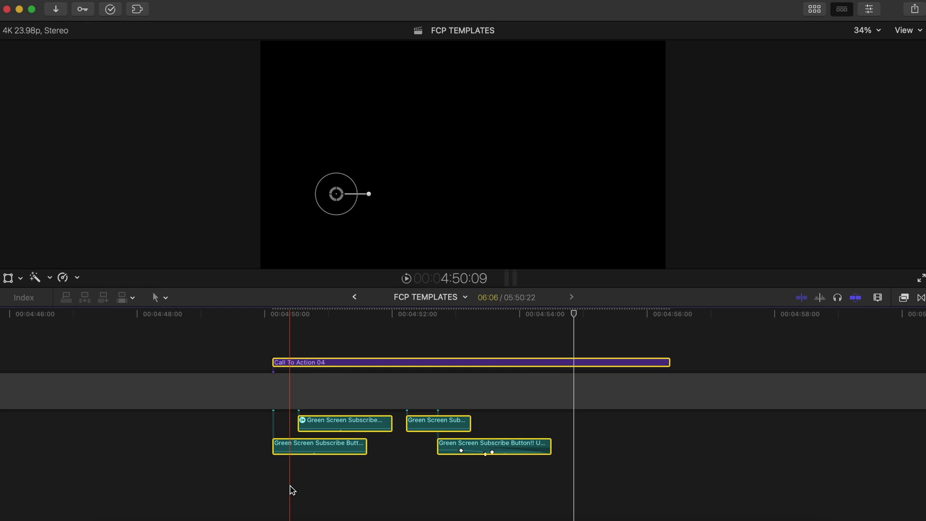
Paste the Call To Action 04 title and its sound clips into PROJECT EXAMPLE
click(354, 296)
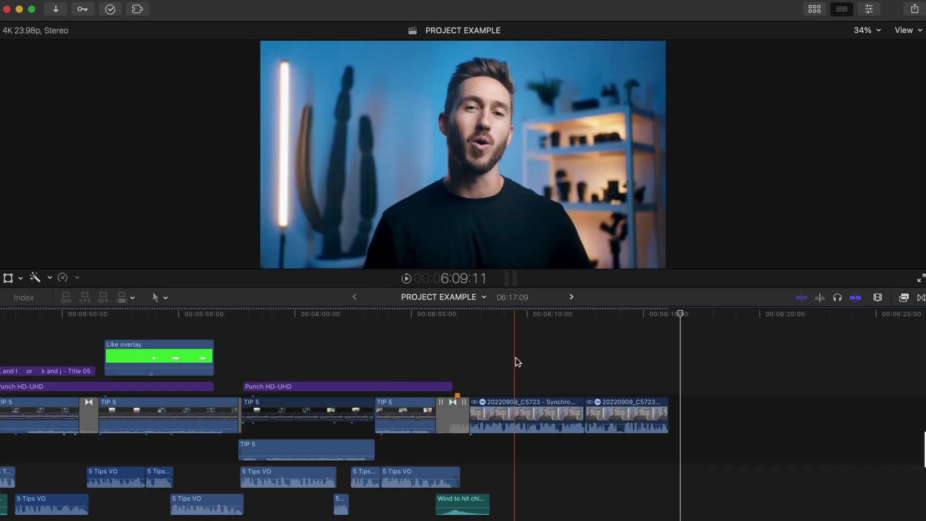
key(super+v)
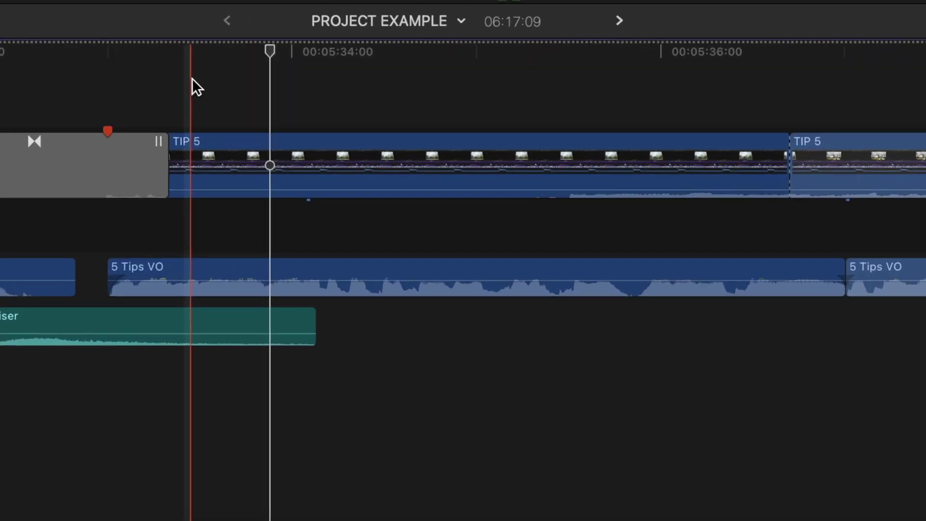
key(super+v)
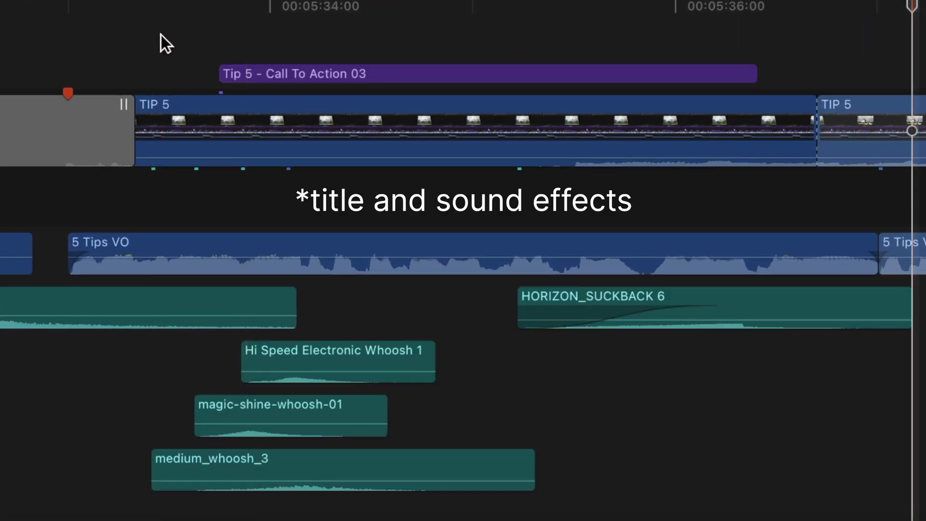
Nudge Tip 5 - Call To Action 03 and its sounds earlier, by single frames and ten-frame jumps
click(341, 72)
drag(923, 296, 363, 490)
key(comma)
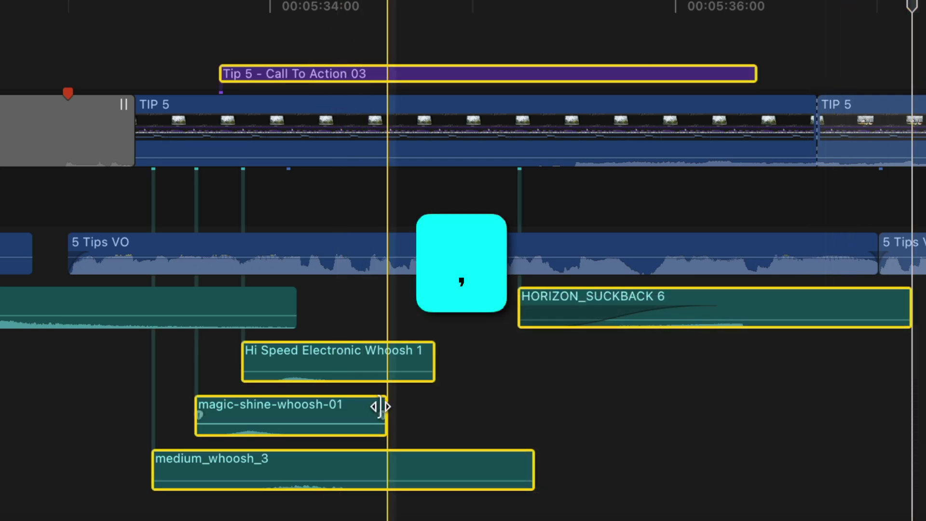
key(comma)
key(comma)
key(comma)
key(comma)
key(comma)
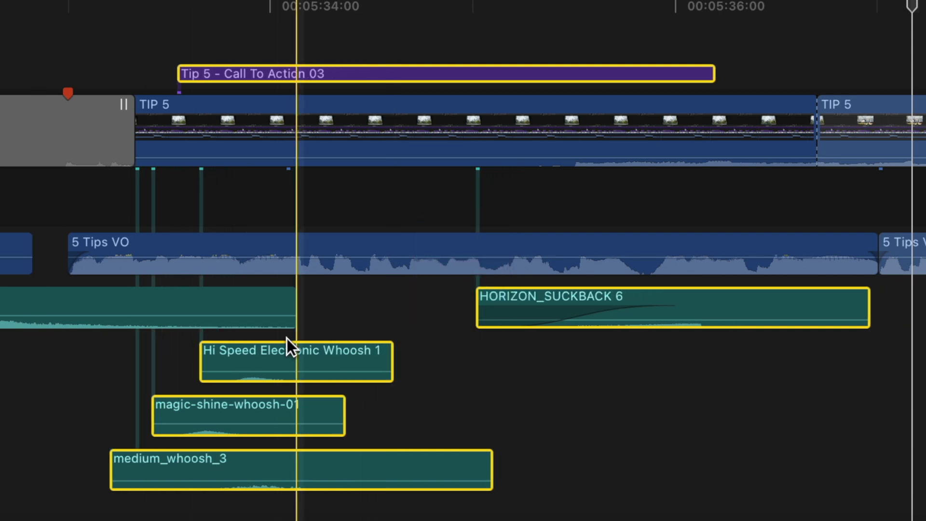
key(period)
key(period)
key(period)
key(period)
key(period)
key(period)
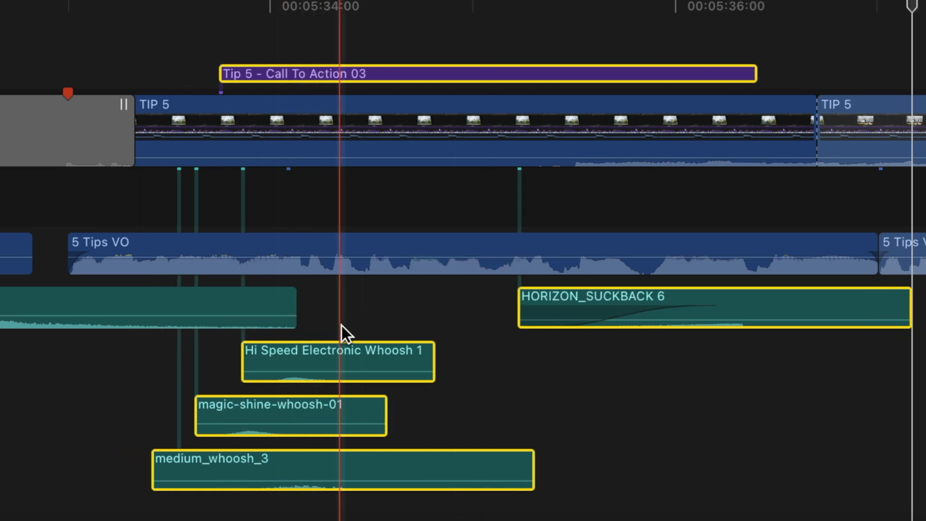
key(shift+comma)
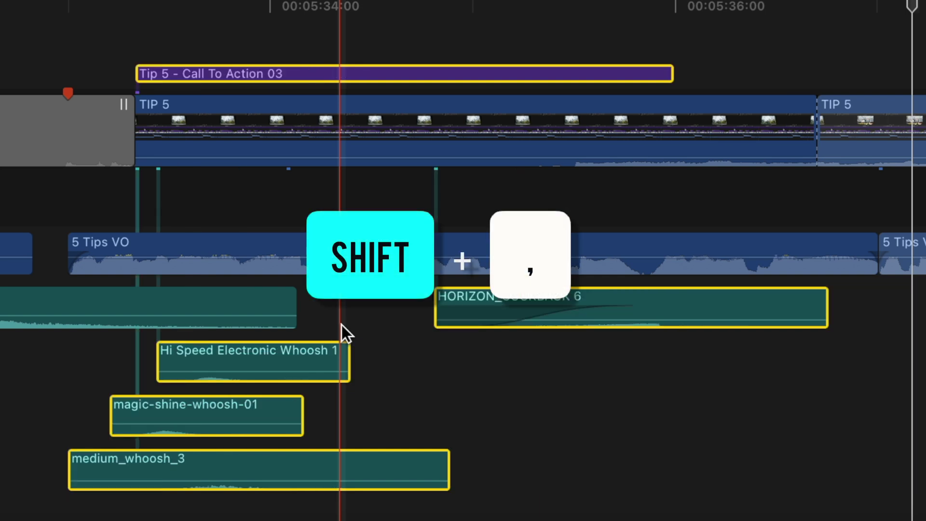
key(shift+comma)
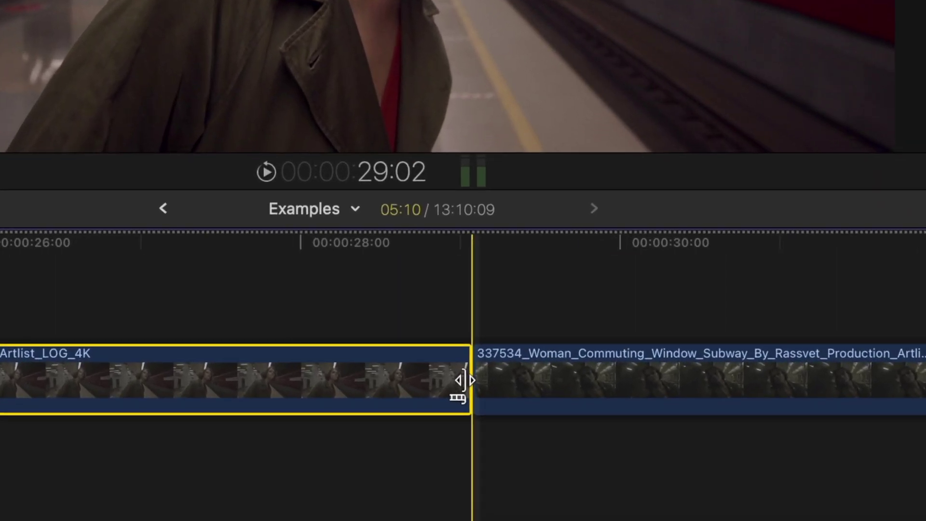
Trim the cut between subway clips 337483 and 337534 frame by frame, back and forth
click(470, 390)
key(comma)
key(comma)
key(comma)
key(comma)
key(comma)
key(comma)
key(comma)
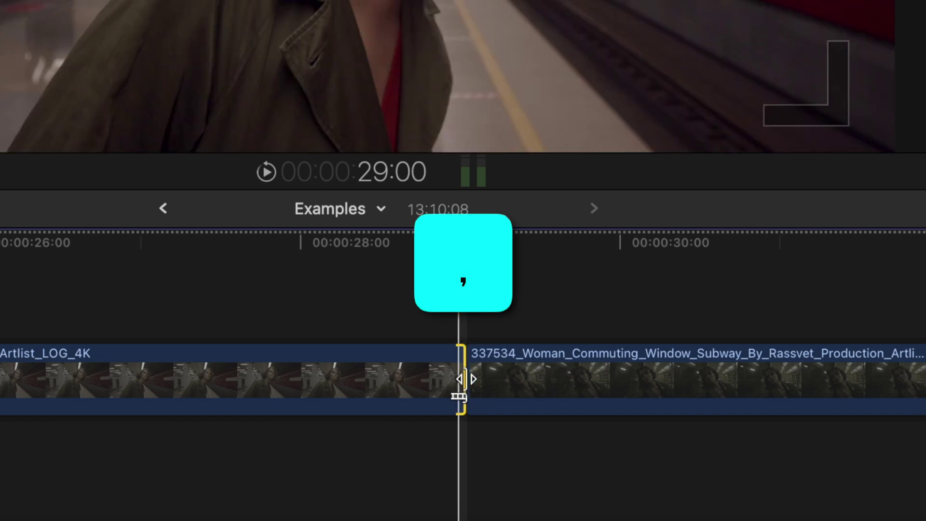
key(comma)
key(period)
key(period)
key(period)
key(period)
key(period)
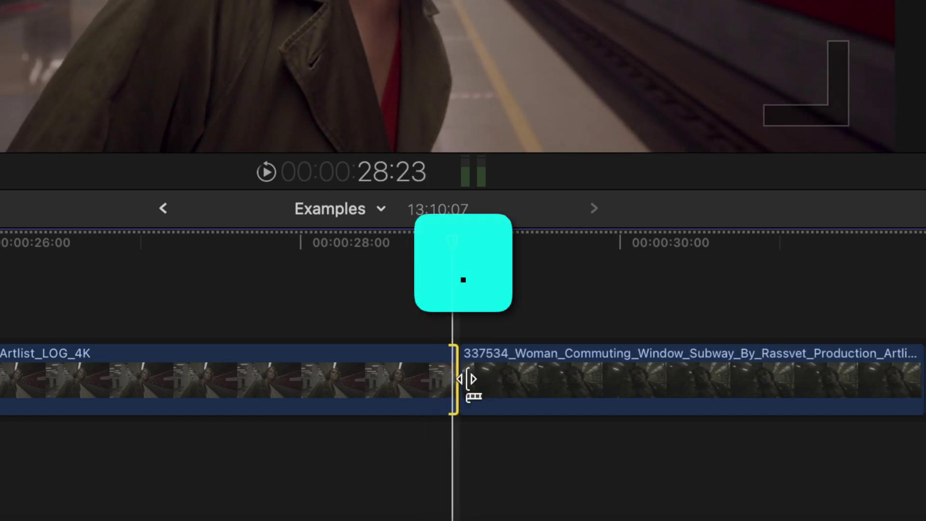
key(period)
key(period)
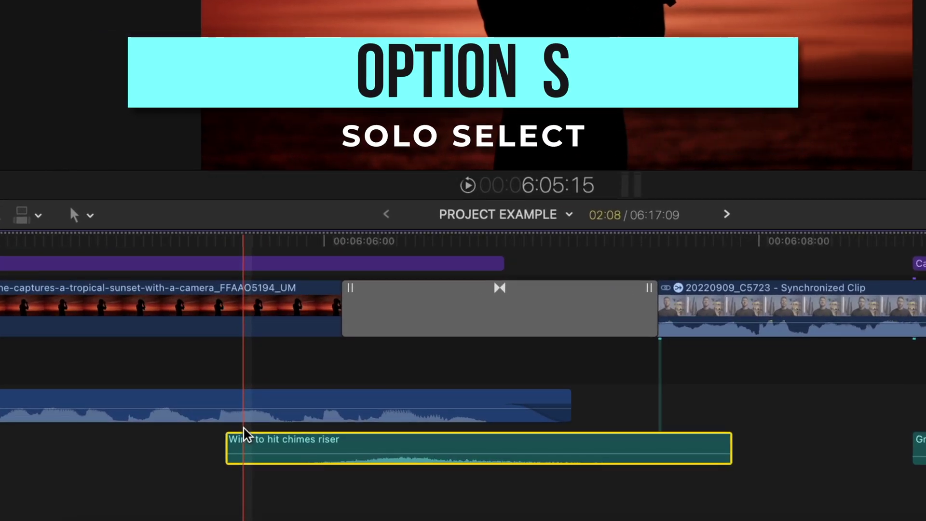
Solo the Wind to hit chimes riser and play it back in isolation
key(space)
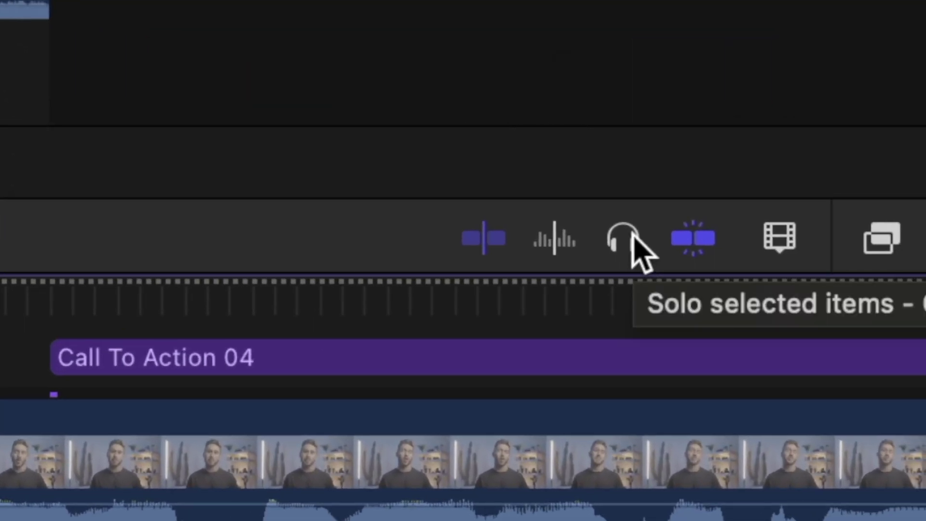
click(634, 237)
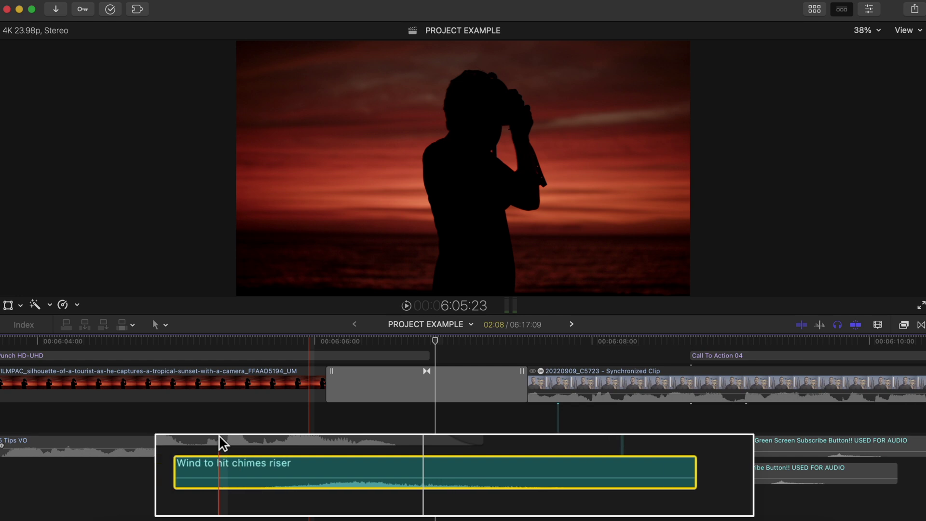
key(space)
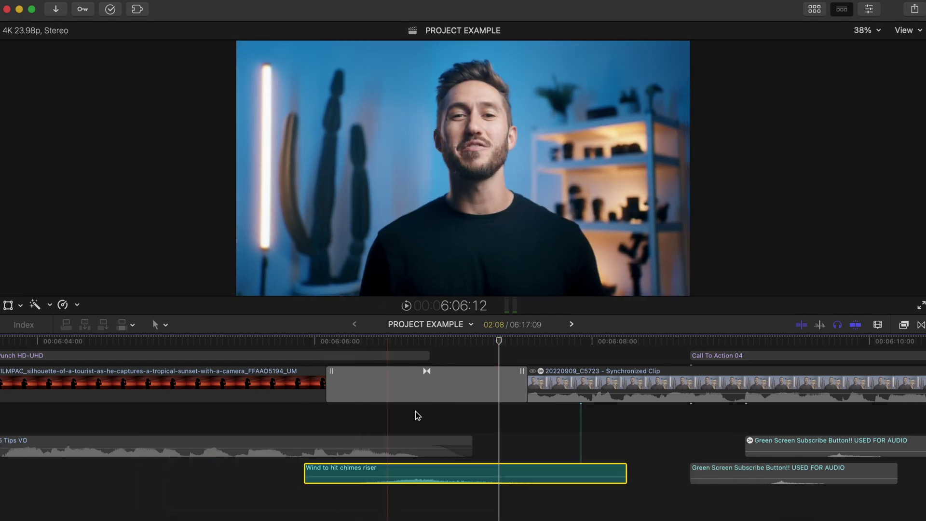
key(space)
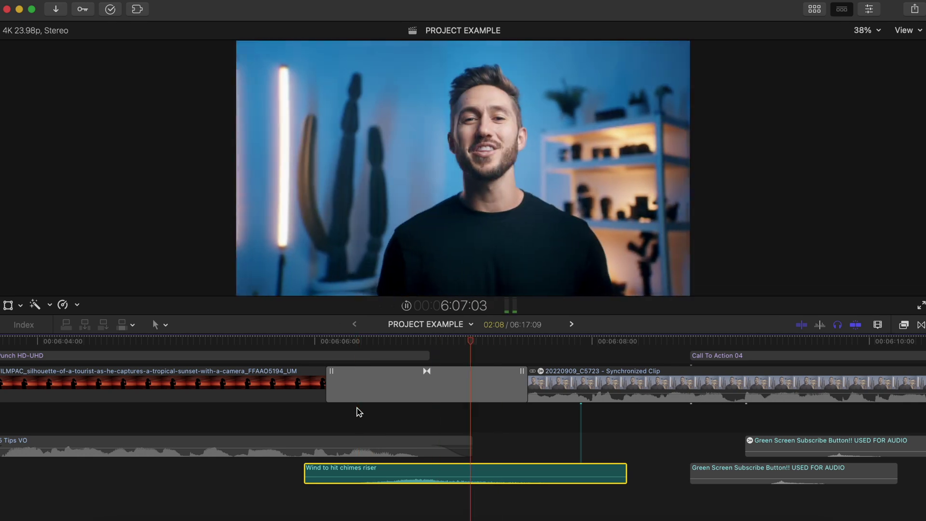
key(space)
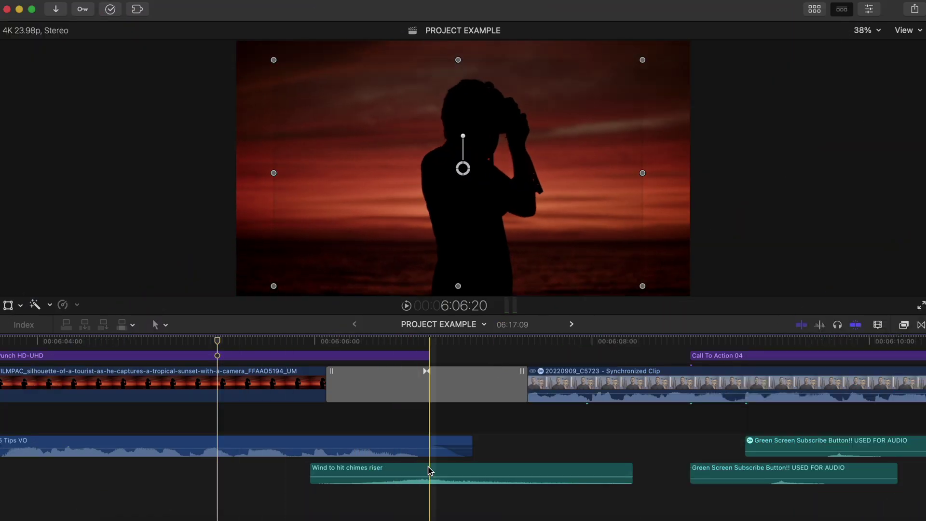
Drop the Wind to hit chimes riser's volume to about -13 dB and select the clip
mouse_move(431, 477)
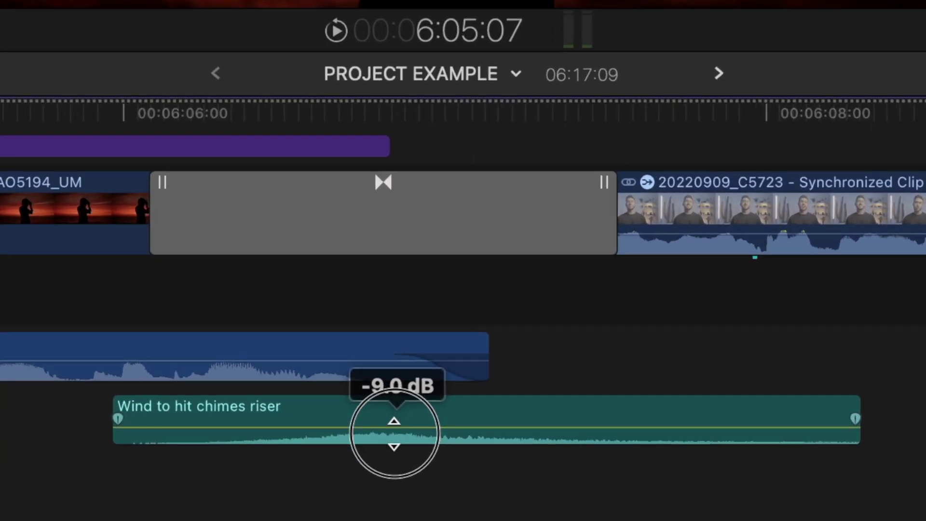
drag(394, 433, 393, 414)
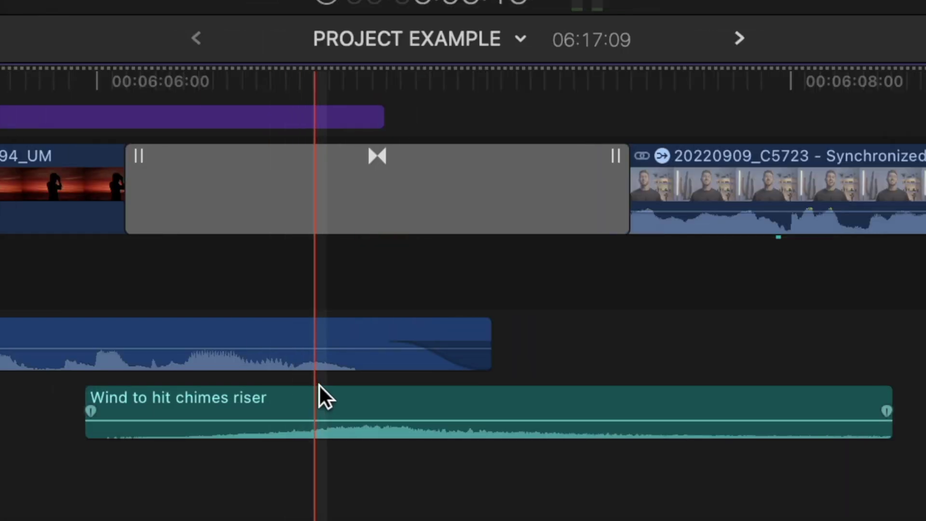
click(353, 404)
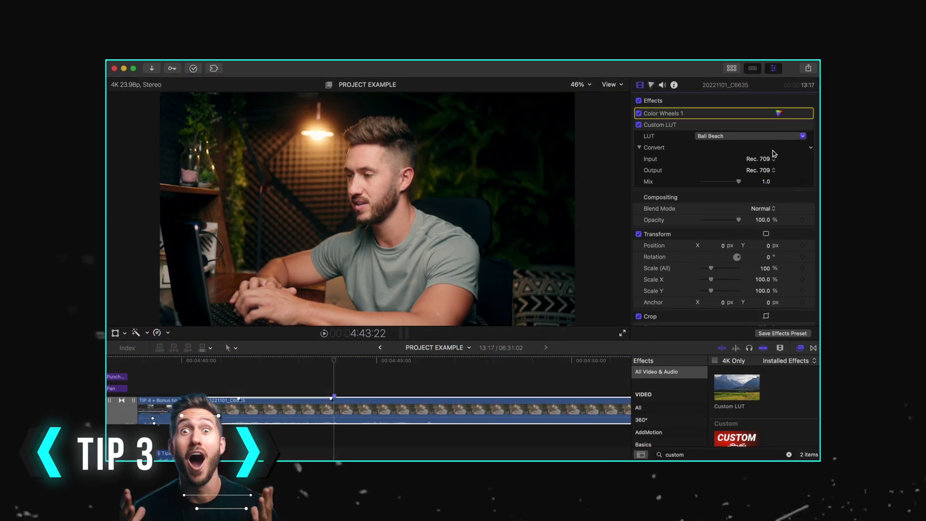
Adjust the Color Curves 1 correction on clip 20221101_C6635
click(663, 100)
click(695, 162)
scroll(722, 272, down, 2)
drag(679, 284, 683, 281)
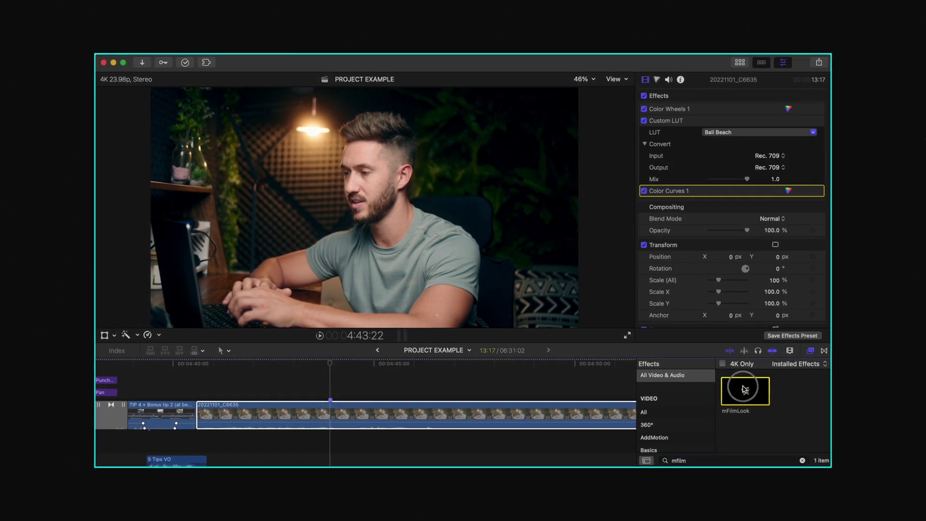
Apply mFilmLook, setting lens blur aspect to 1.6 and range to 0.13
double_click(744, 388)
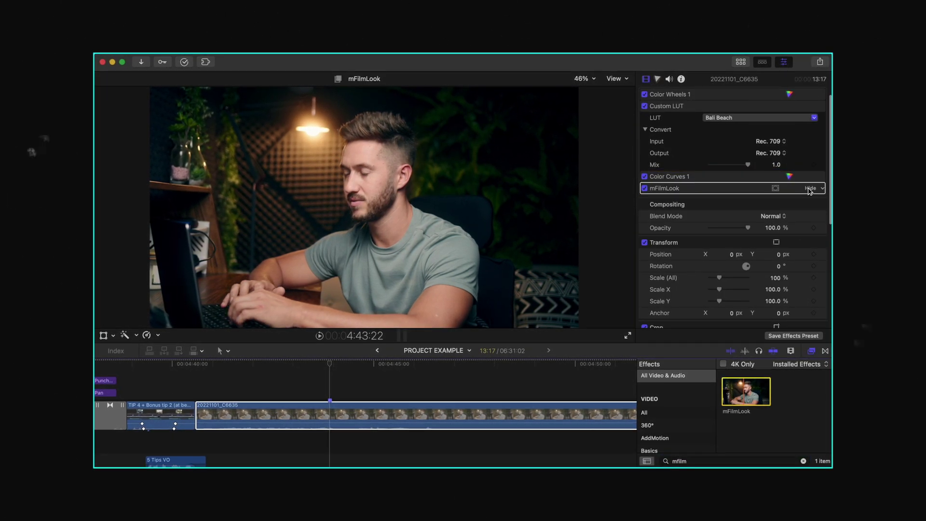
scroll(771, 217, down, 10)
drag(712, 216, 717, 215)
scroll(738, 217, down, 15)
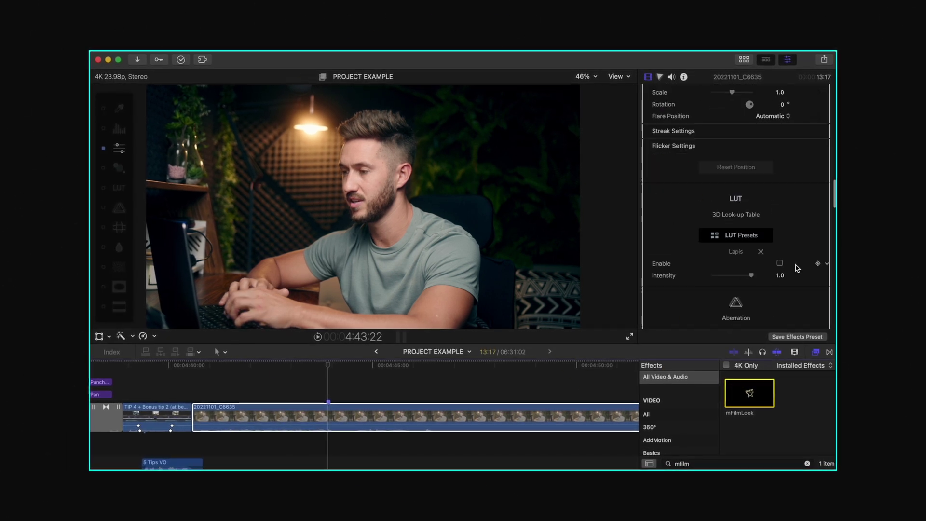
drag(403, 286, 426, 288)
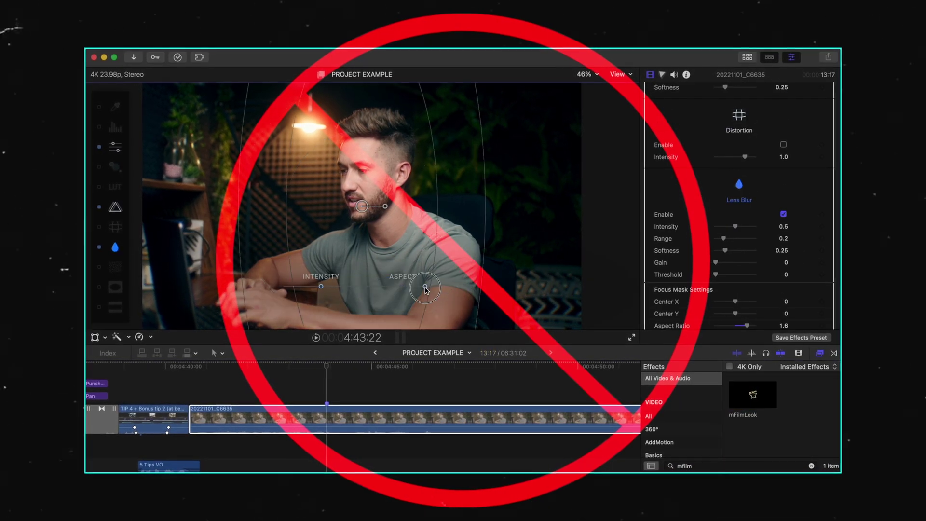
drag(485, 207, 545, 208)
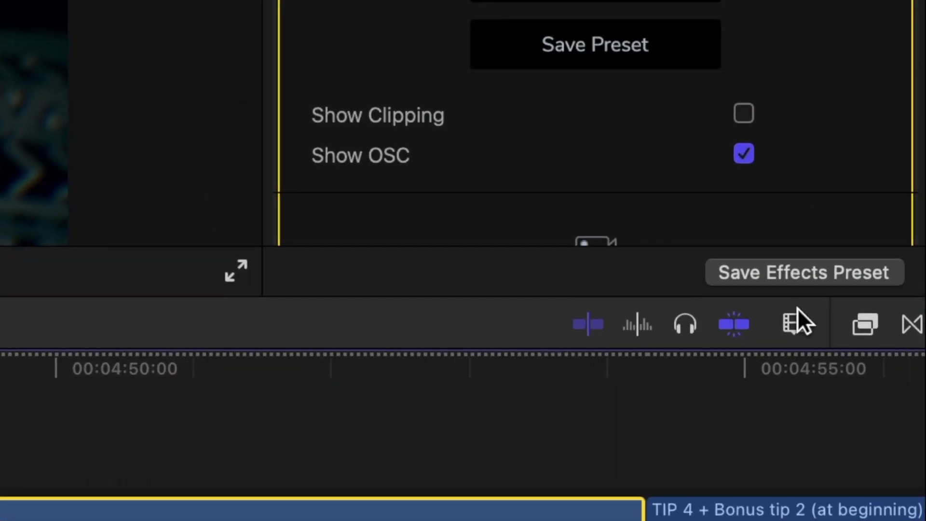
Save the effects as preset 'YouTube Studio Grade and Effects' in the Custom category
click(786, 273)
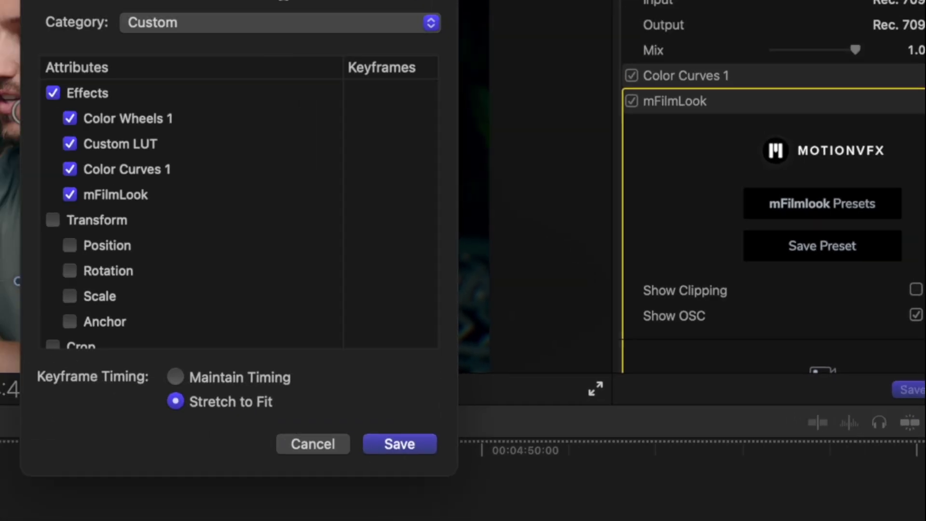
text(YouTube Studio Grade and Effects)
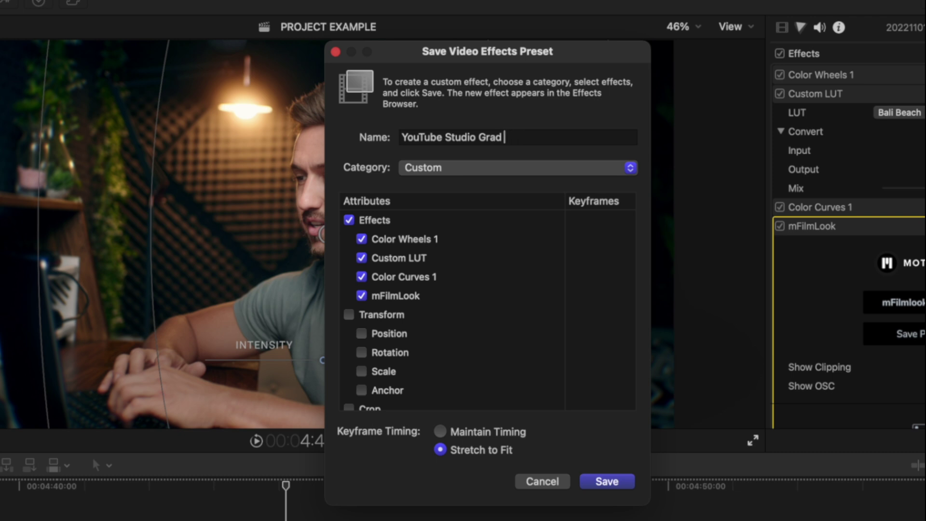
click(486, 168)
click(471, 171)
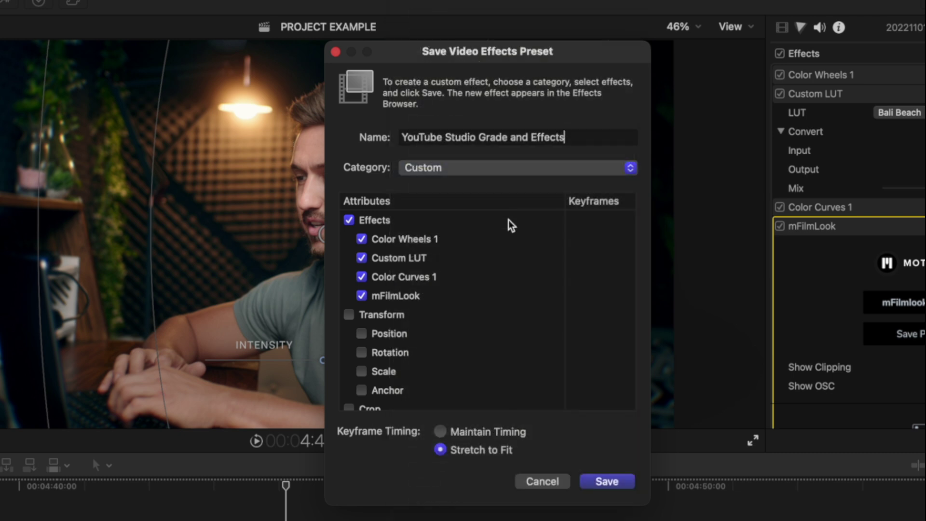
click(607, 480)
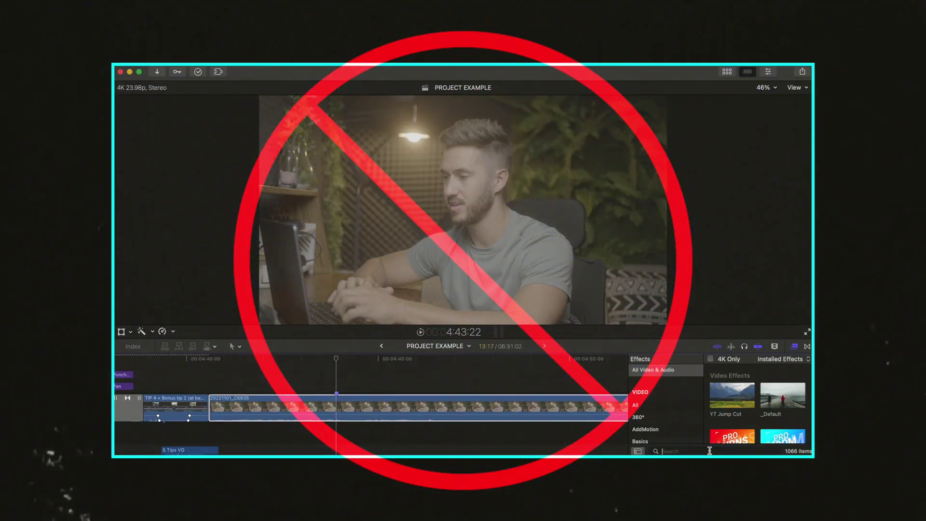
Apply the Bali Beach LUT and add a control point to the Color Curves 1 correction
click(718, 127)
click(670, 207)
click(648, 87)
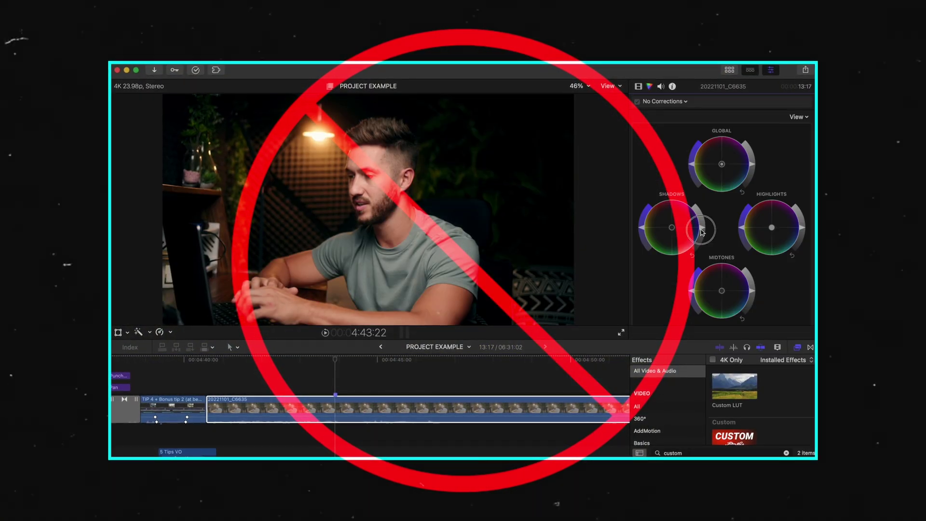
click(637, 87)
click(651, 86)
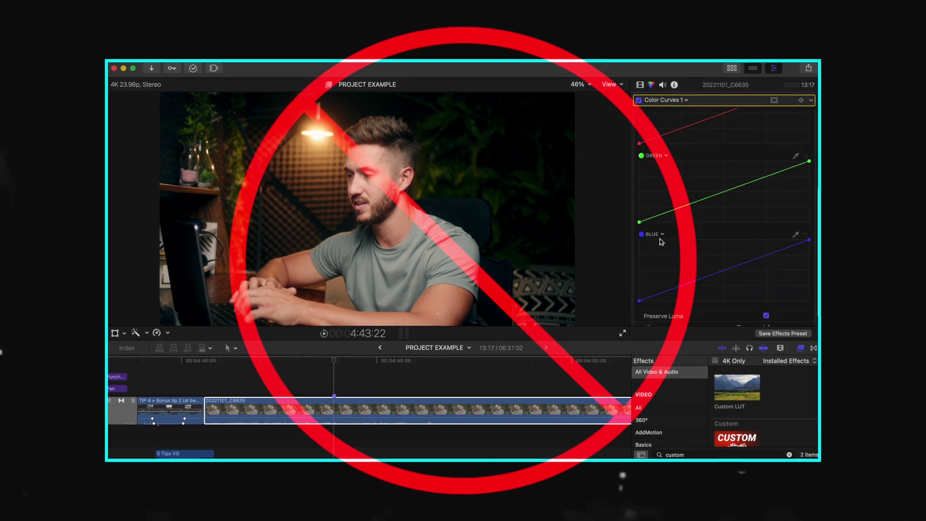
click(659, 292)
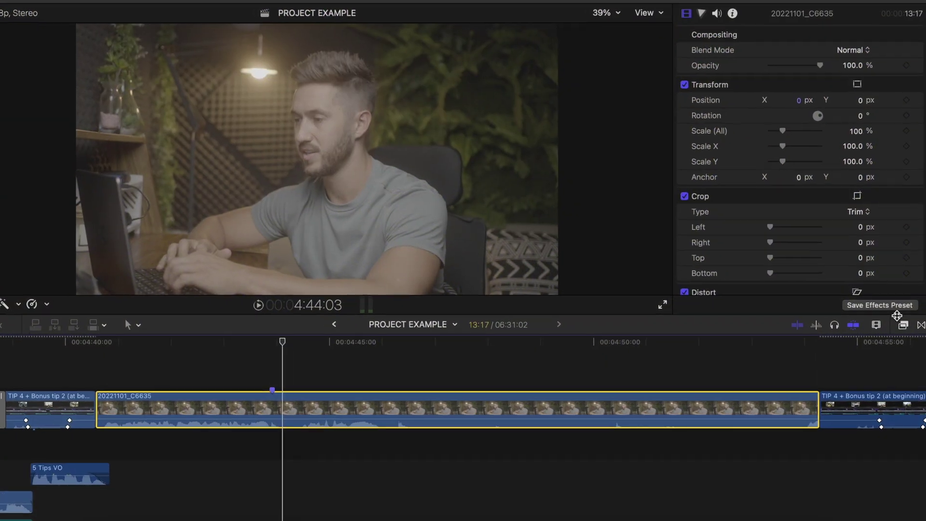
Apply the YouTube Studio Grade and Effects preset from the Custom effects category
click(904, 331)
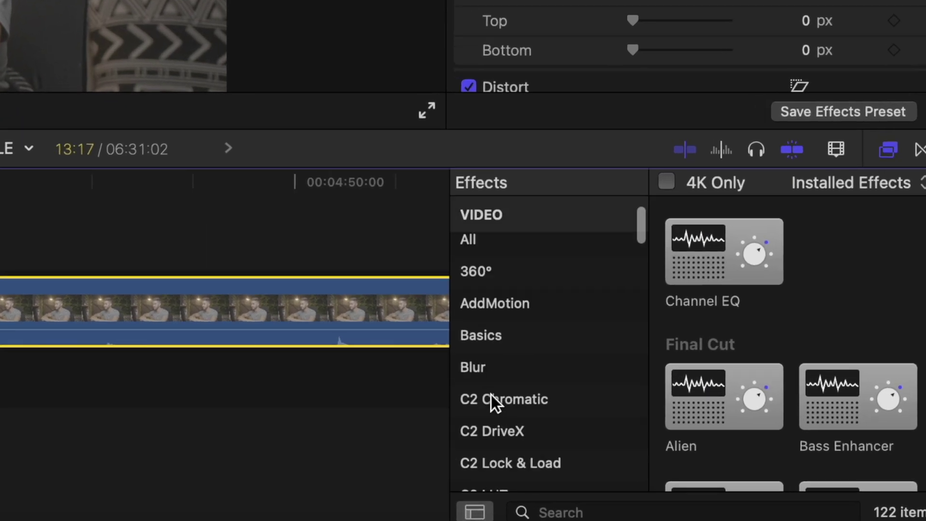
scroll(491, 395, down, 5)
click(490, 400)
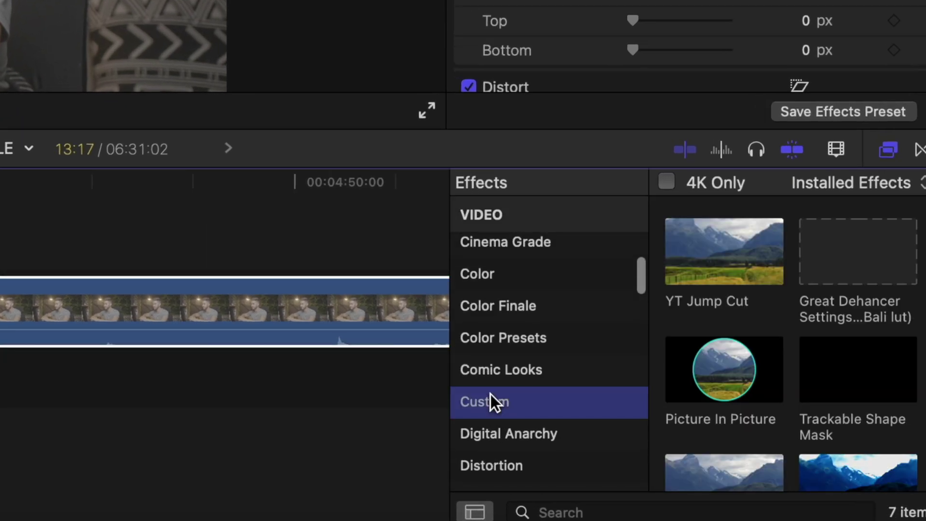
scroll(811, 415, down, 3)
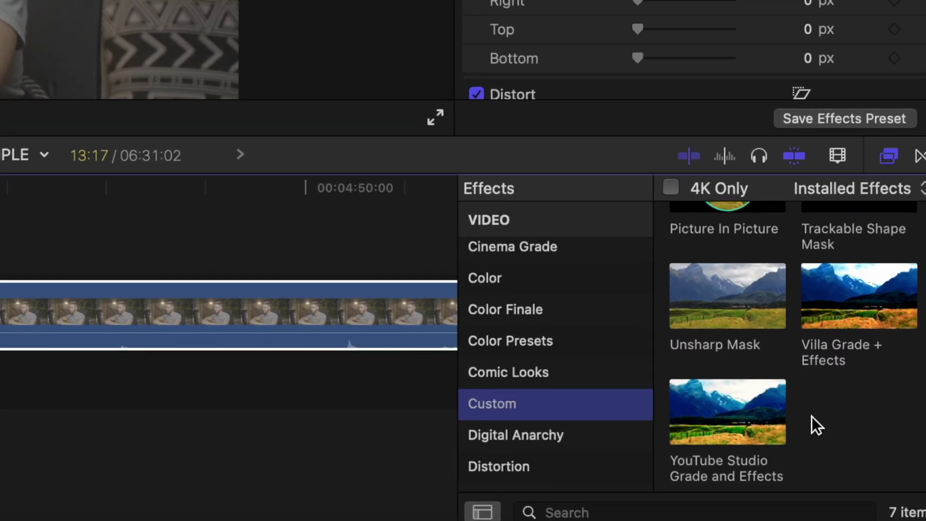
click(721, 417)
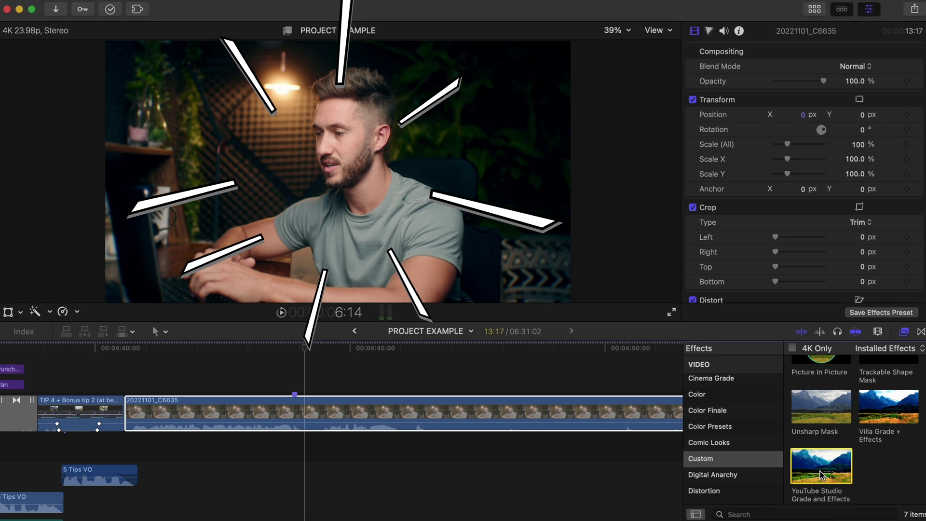
double_click(812, 468)
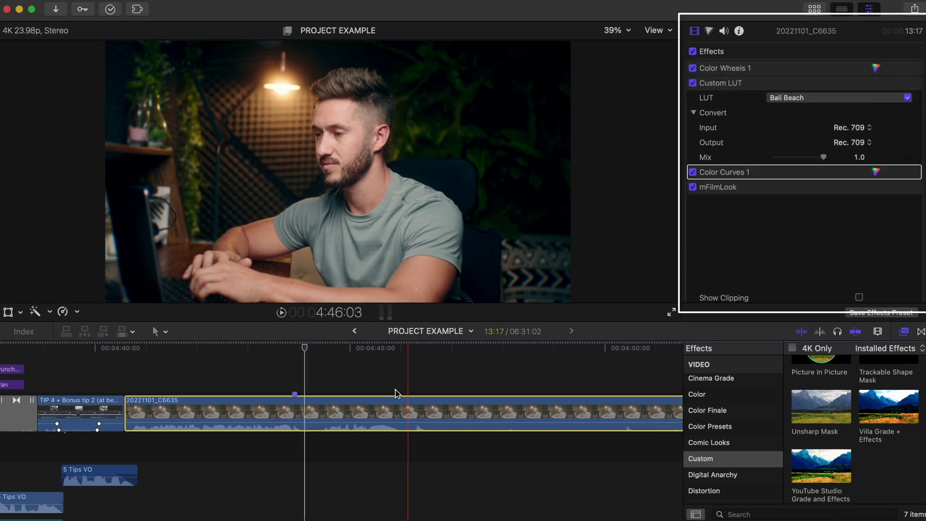
Review the clip's audio effects and begin saving them as a preset
scroll(803, 202, down, 5)
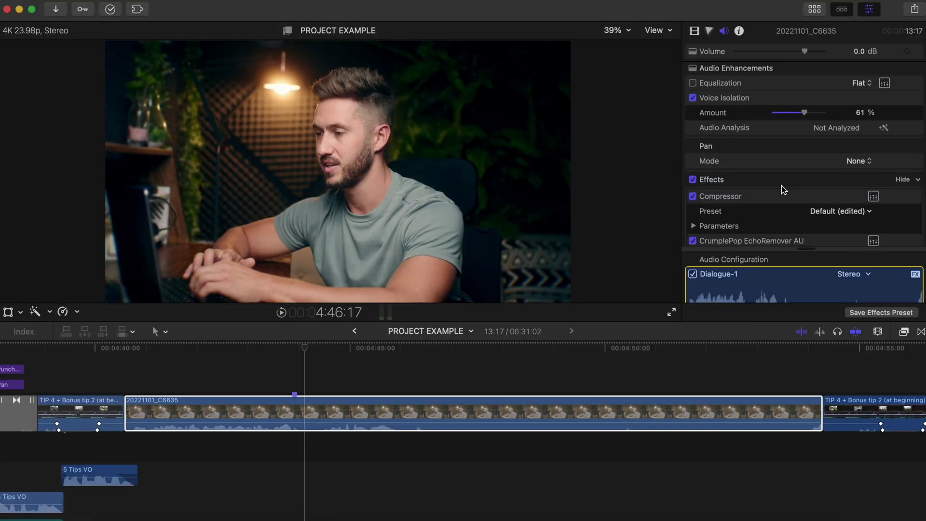
scroll(781, 185, down, 5)
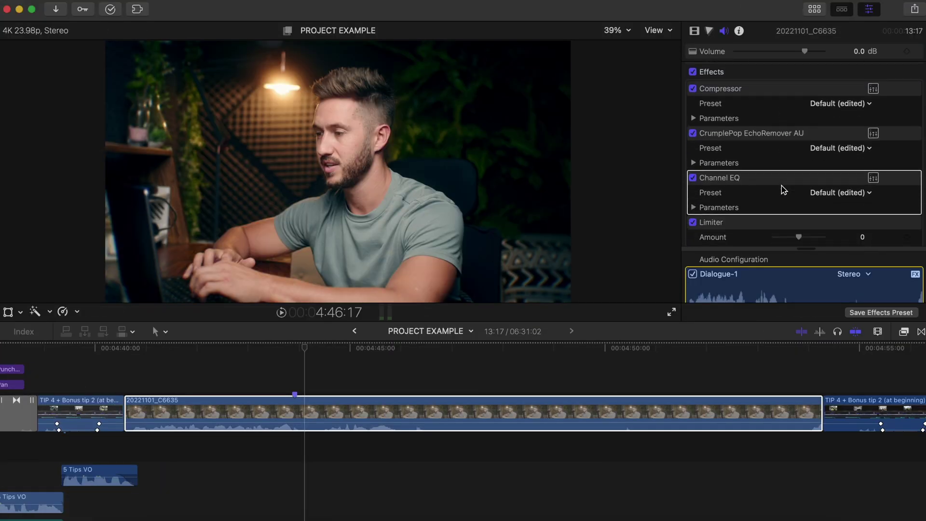
click(869, 313)
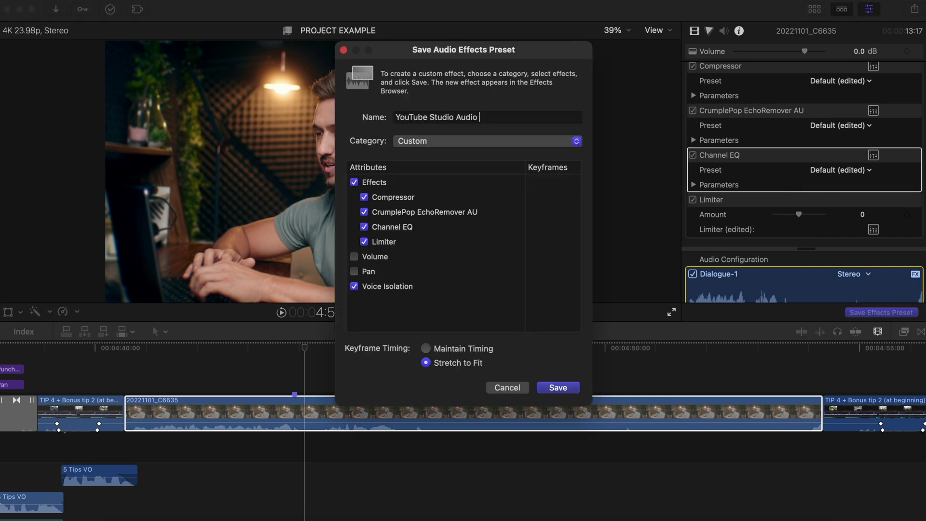
Save the 'YouTube Studio Audio' preset and apply it from Custom audio effects to the C5723 clip
click(544, 390)
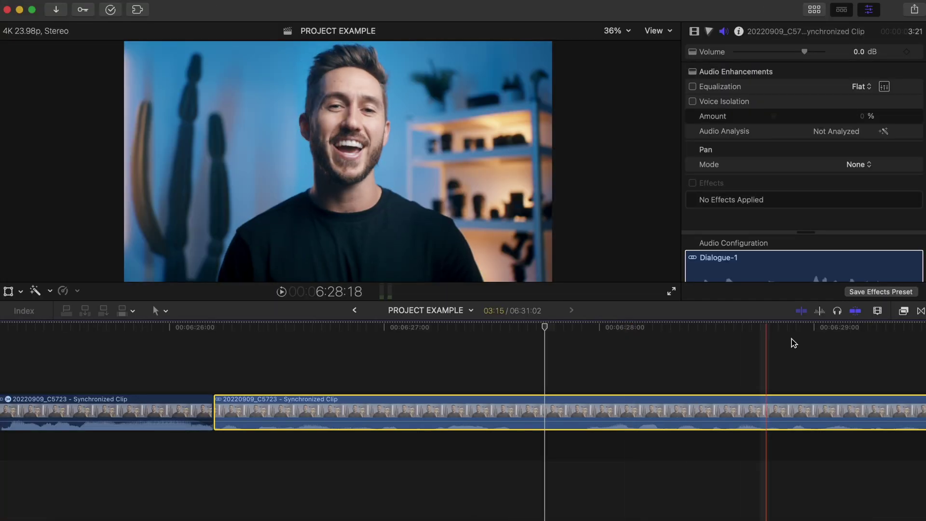
click(903, 311)
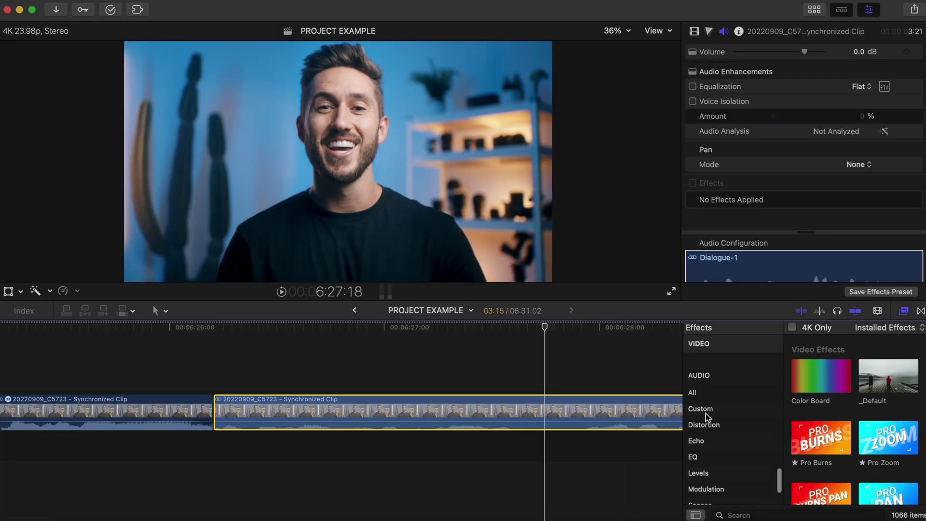
click(700, 408)
double_click(820, 466)
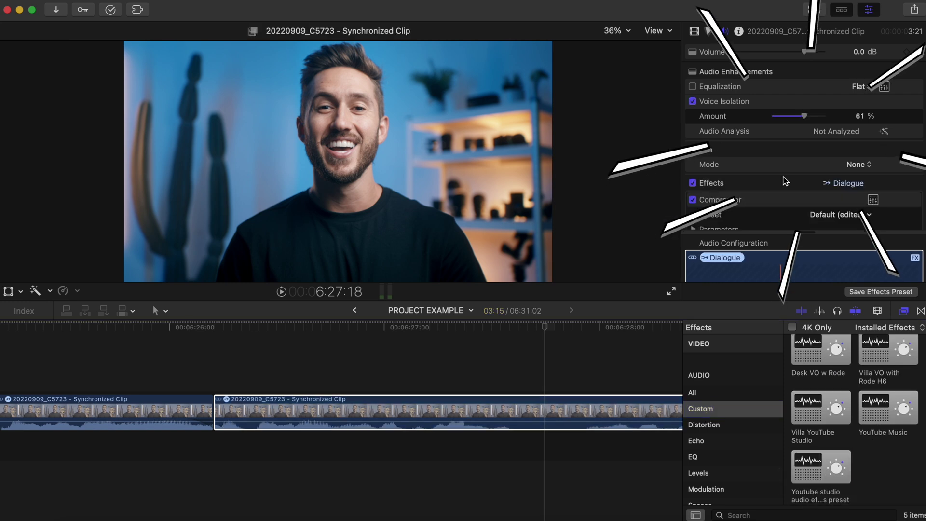
scroll(786, 181, down, 5)
scroll(786, 167, up, 4)
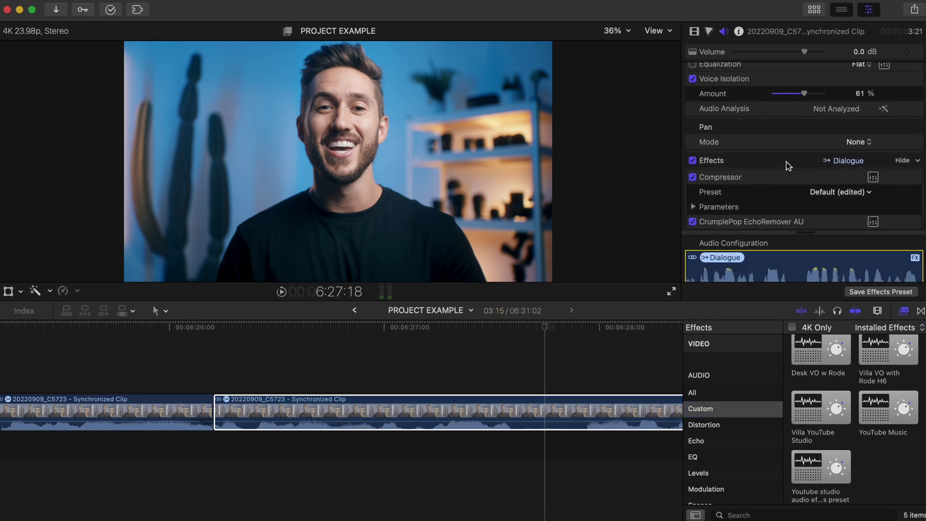
scroll(786, 164, down, 4)
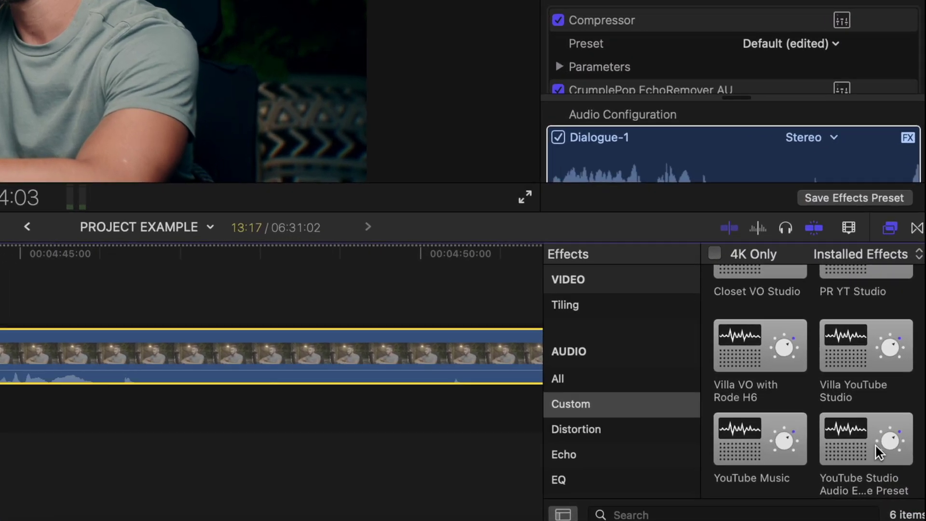
right_click(894, 470)
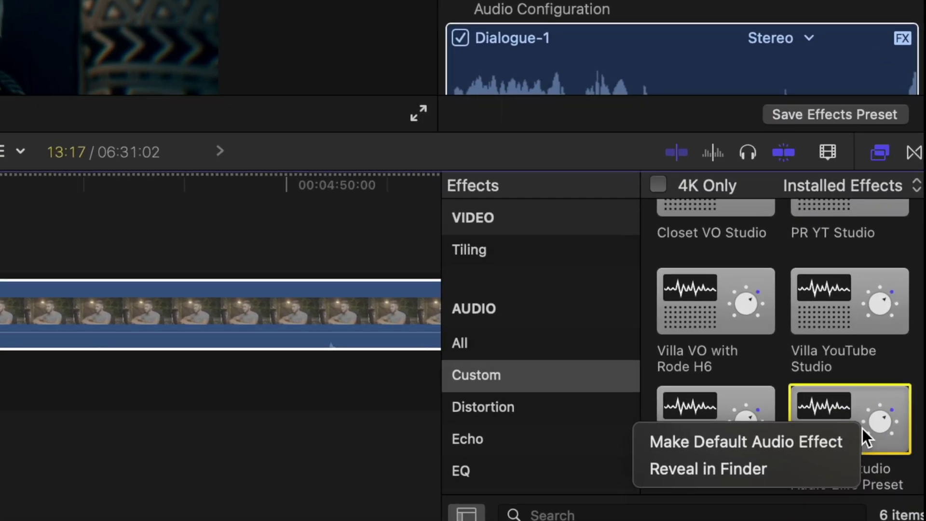
Set YouTube Studio Audio as default audio effect and YouTube Studio Grade as default video effect
click(814, 442)
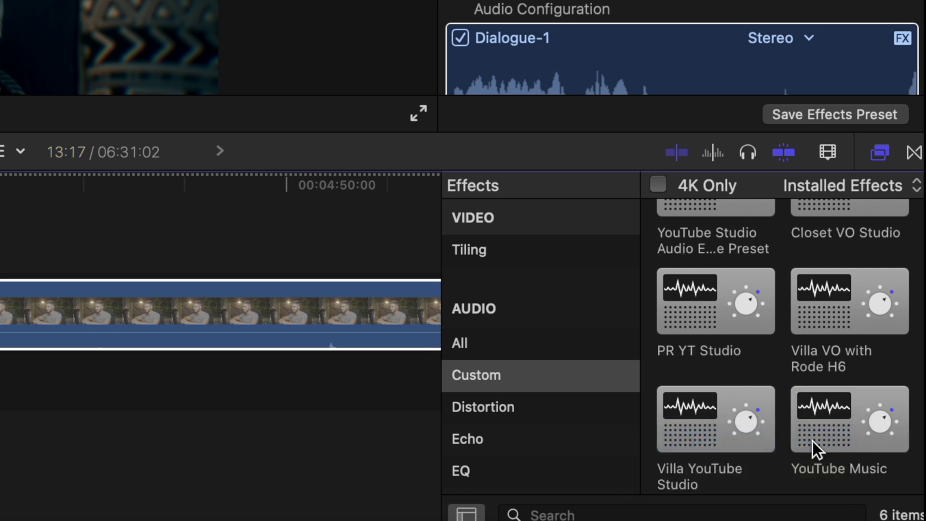
scroll(579, 360, up, 10)
click(543, 360)
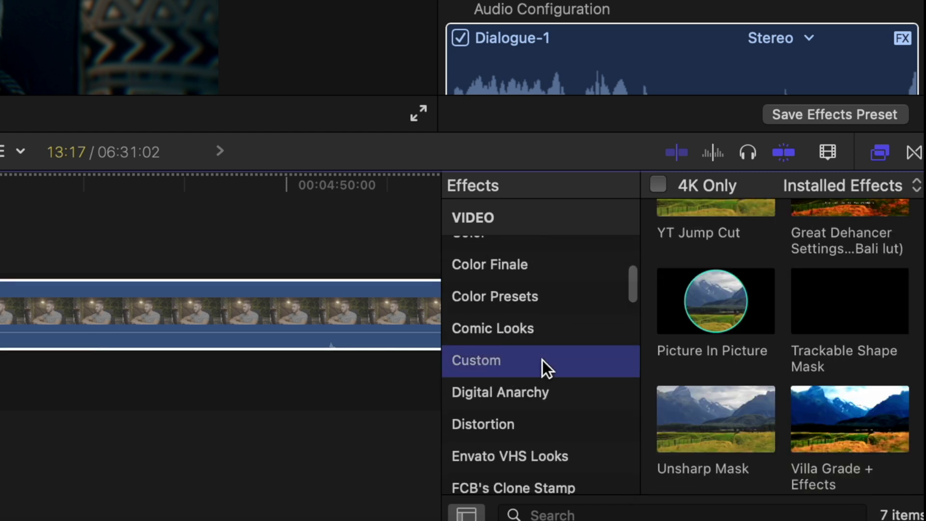
scroll(781, 395, down, 3)
right_click(718, 426)
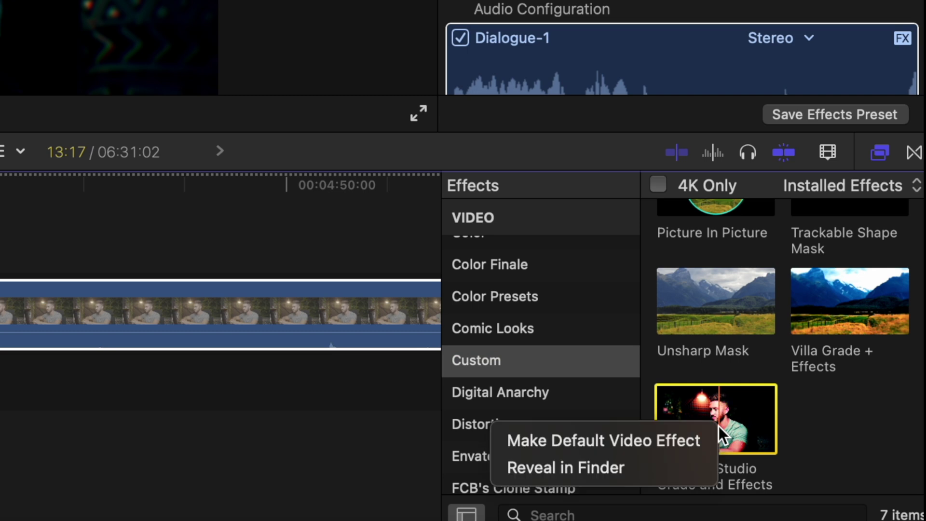
click(690, 442)
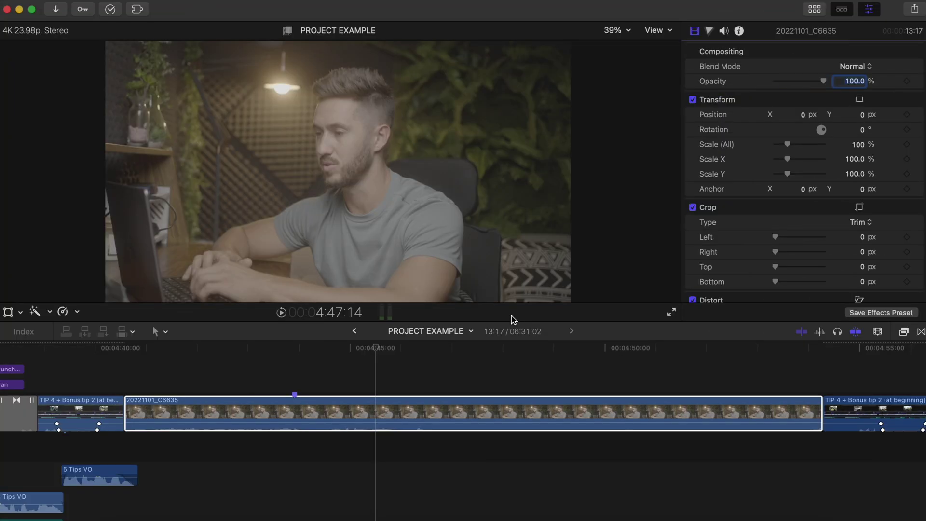
click(318, 419)
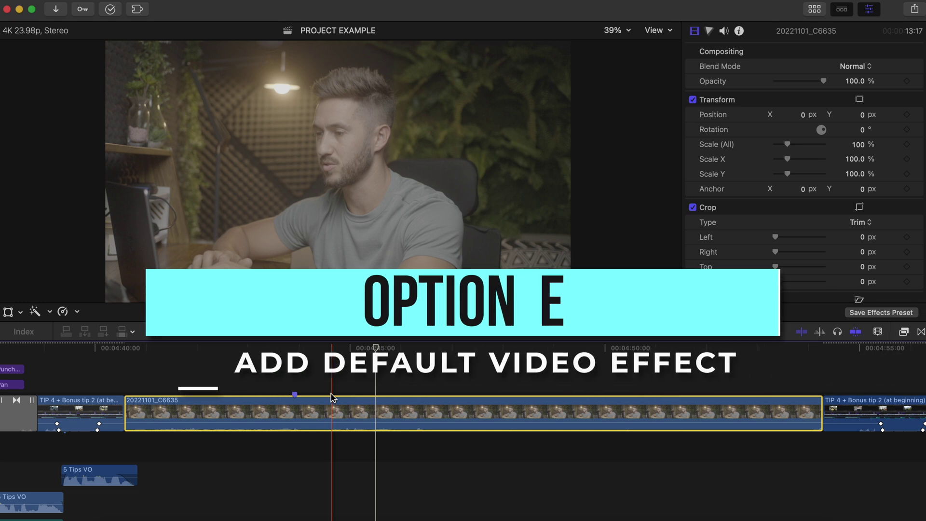
Add the default video grade with Option-E and the default audio preset with Option-Command-E
key(alt+e)
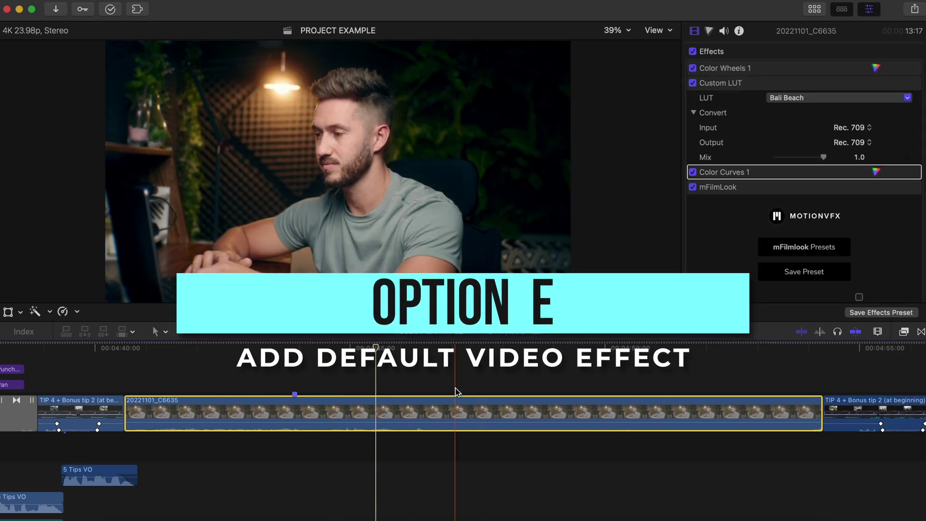
click(724, 31)
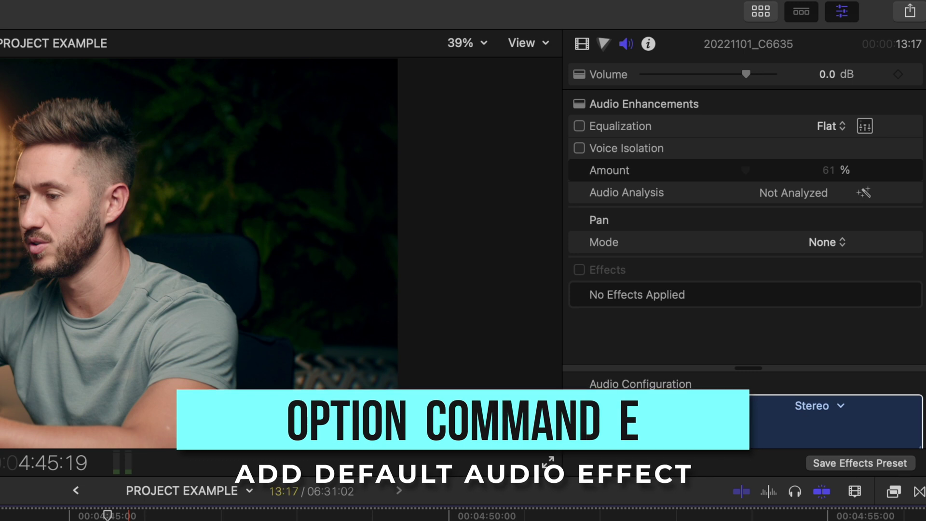
key(alt+super+e)
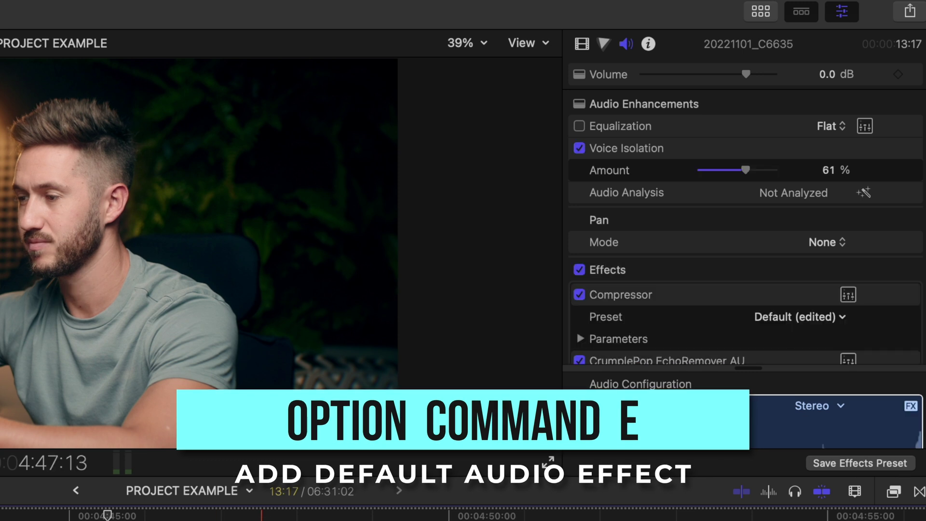
key(alt+super+e)
scroll(729, 230, down, 2)
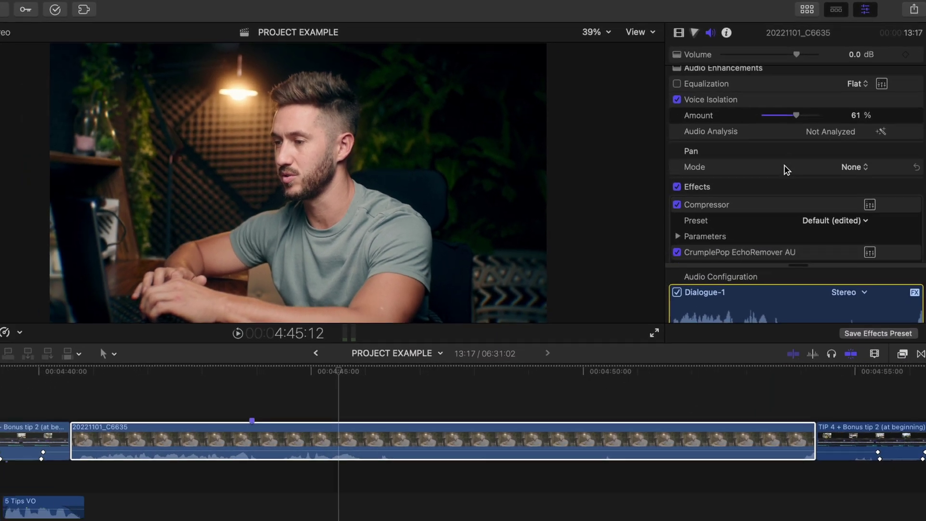
scroll(730, 229, down, 5)
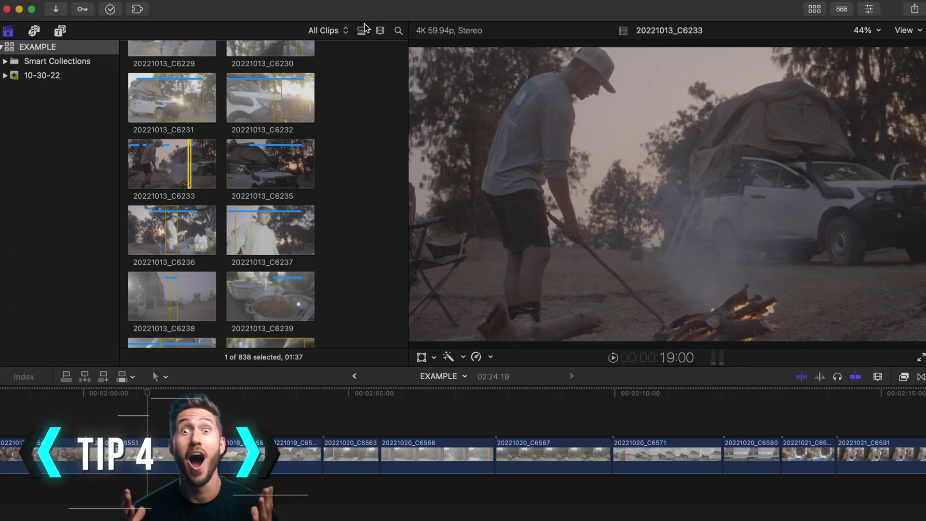
Set browser clip appearance to longer 2-second filmstrips
click(381, 31)
drag(393, 77, 410, 81)
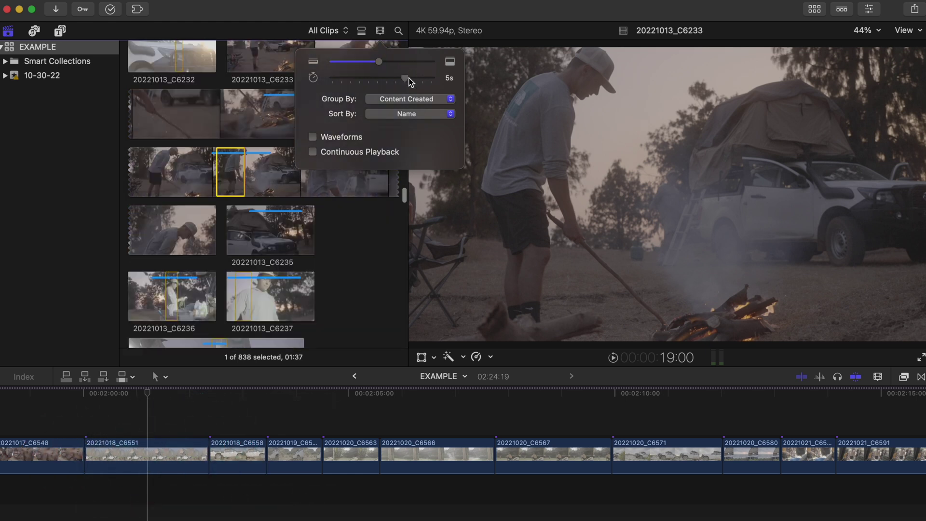
click(364, 288)
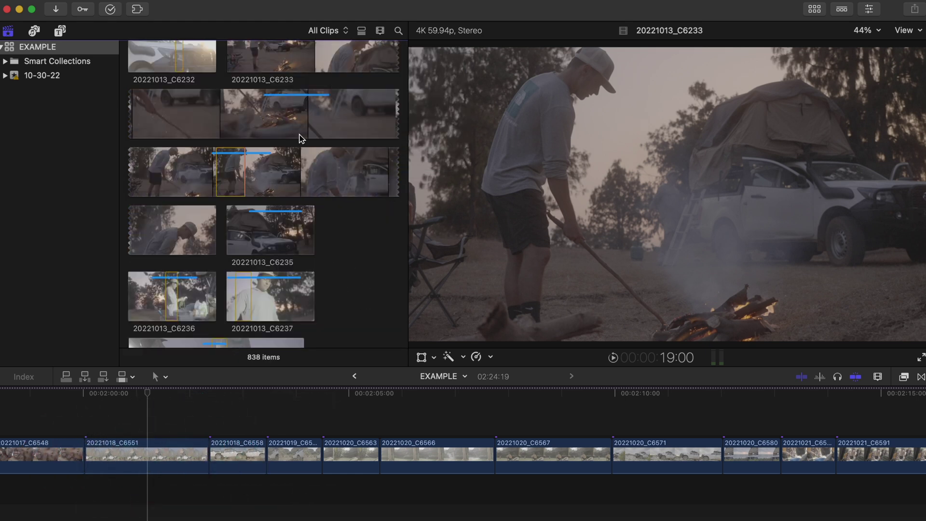
scroll(302, 139, up, 4)
click(333, 72)
click(357, 325)
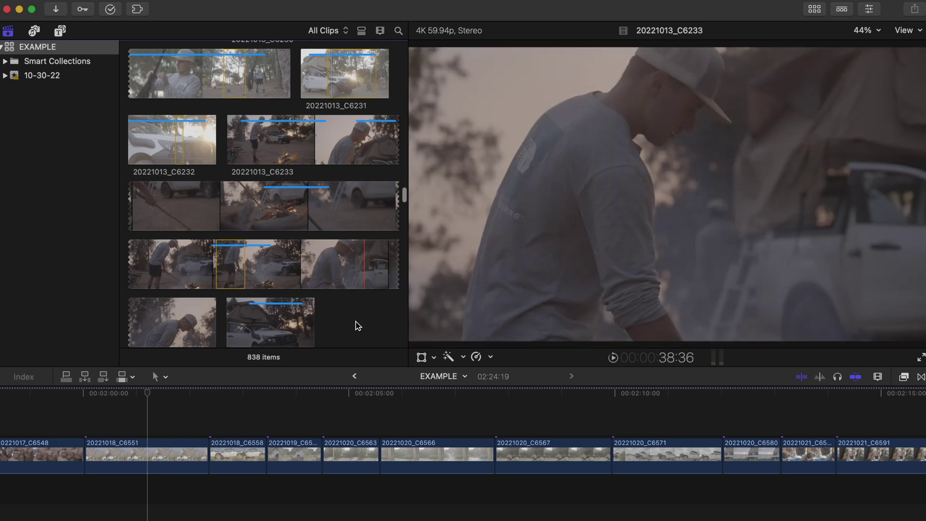
scroll(358, 326, down, 5)
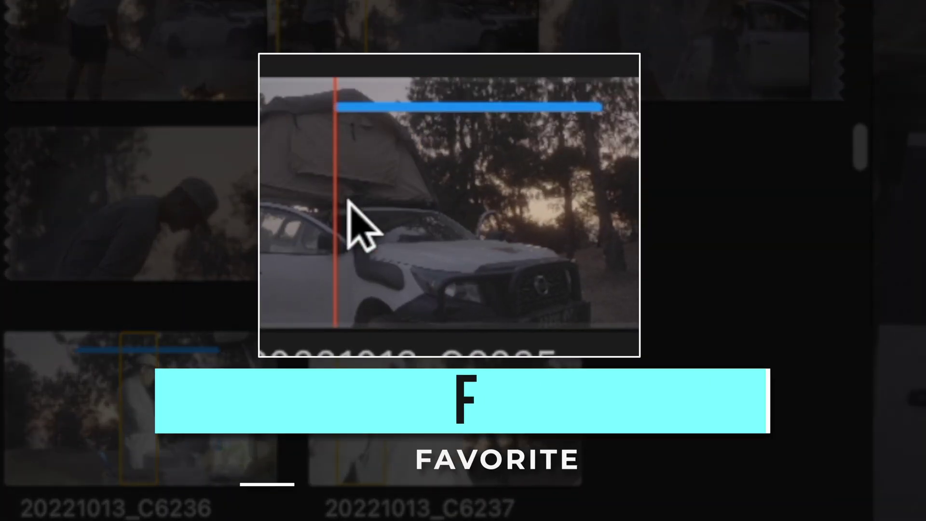
Mark ranges in clip 20221013_C6235 and another clip as favorites
drag(378, 212, 554, 209)
key(f)
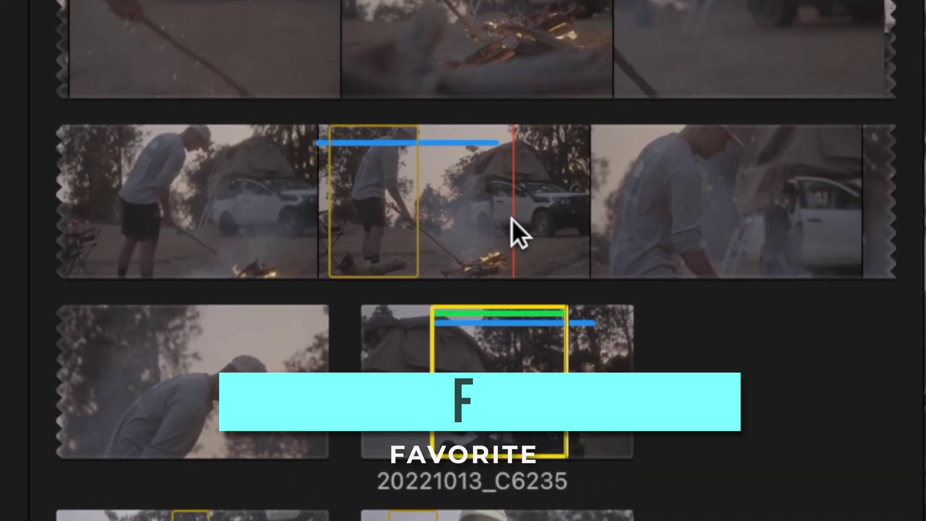
drag(516, 229, 572, 230)
key(f)
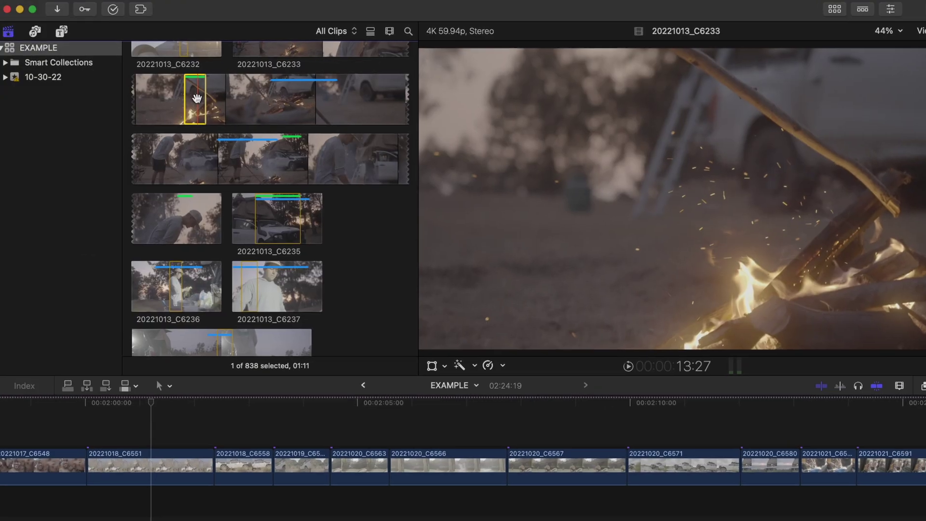
click(329, 31)
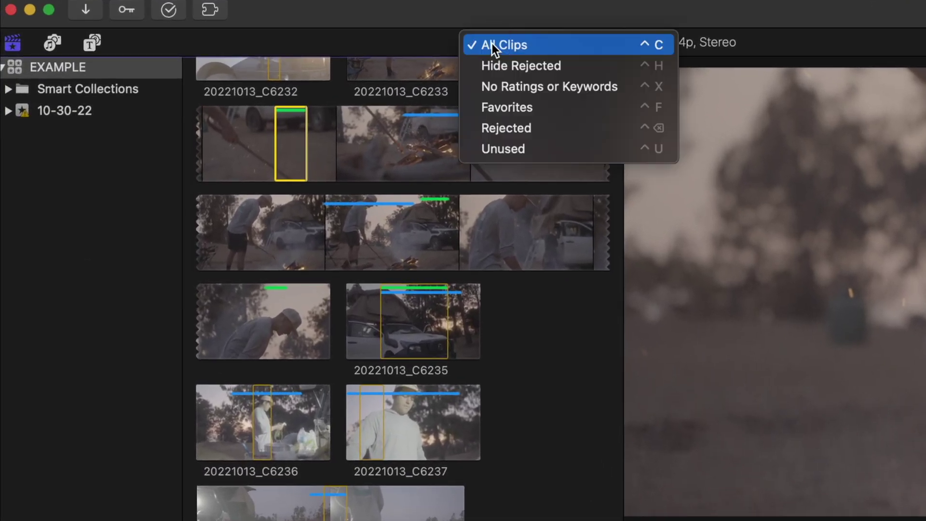
Filter the browser to favorites and turn on Used Media Ranges from the View menu
click(543, 105)
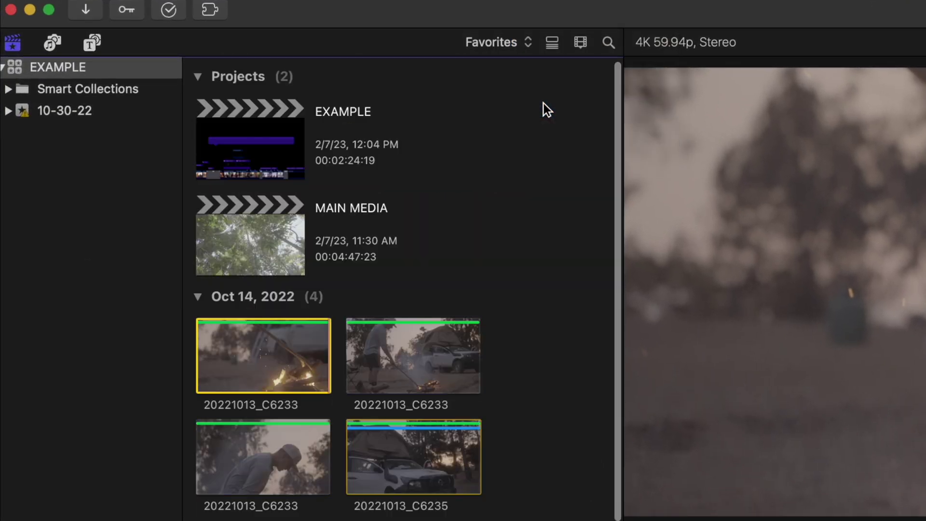
scroll(512, 276, down, 1)
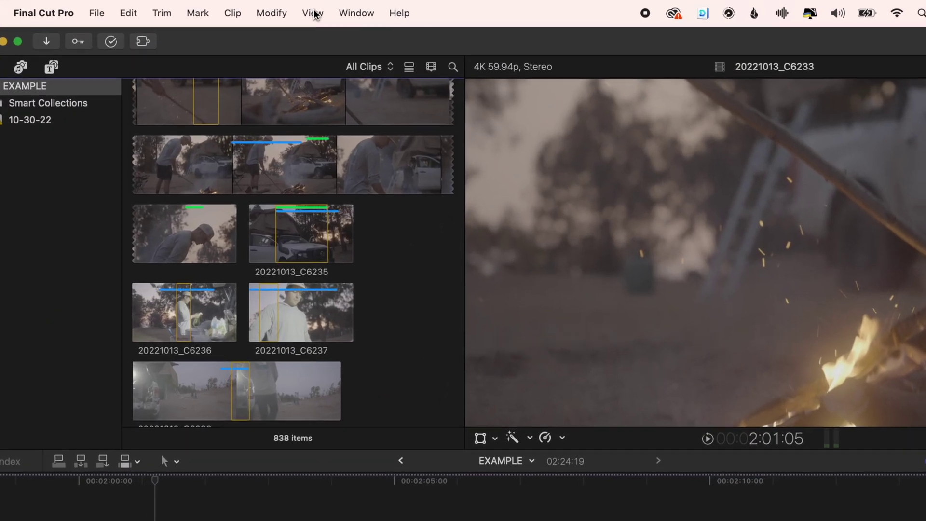
click(282, 11)
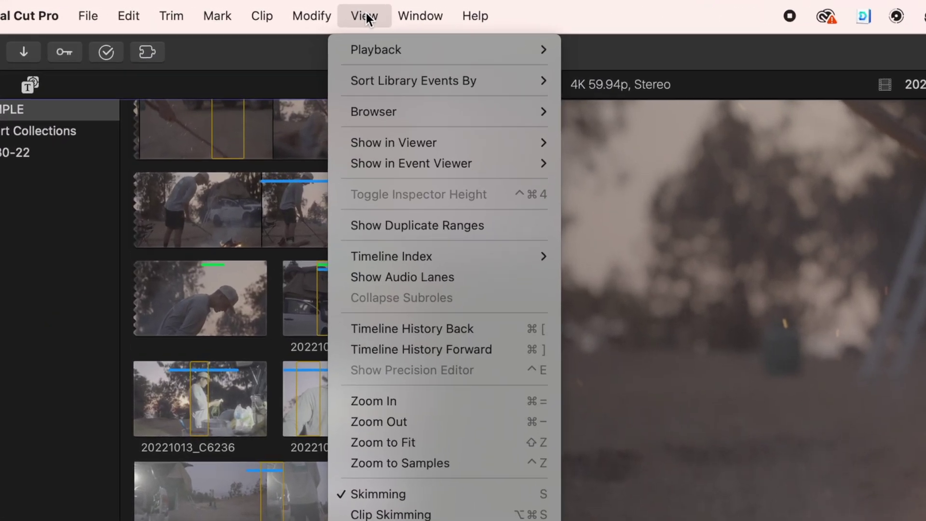
mouse_move(440, 115)
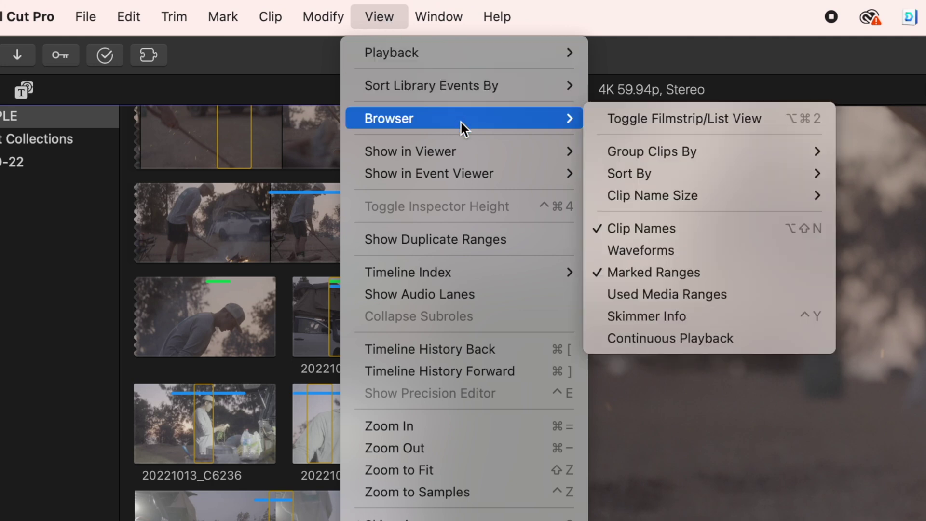
click(692, 299)
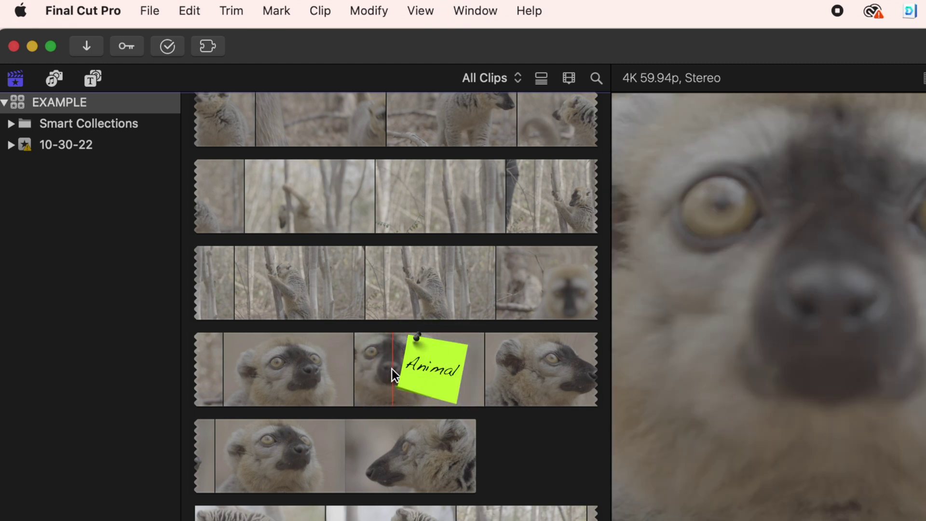
Tag a range of the lemur clip with the 'looking at camera' keyword via Cmd+K
drag(392, 368, 443, 368)
key(super+k)
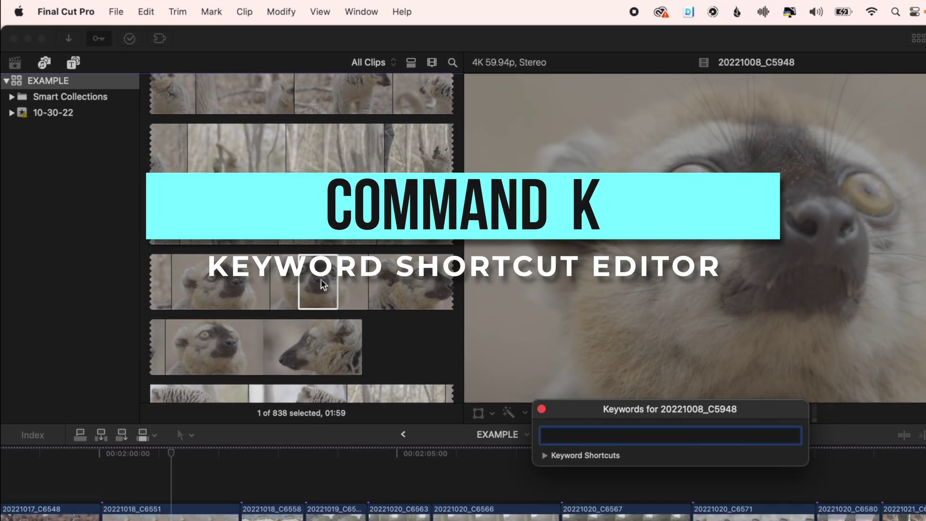
drag(598, 409, 434, 285)
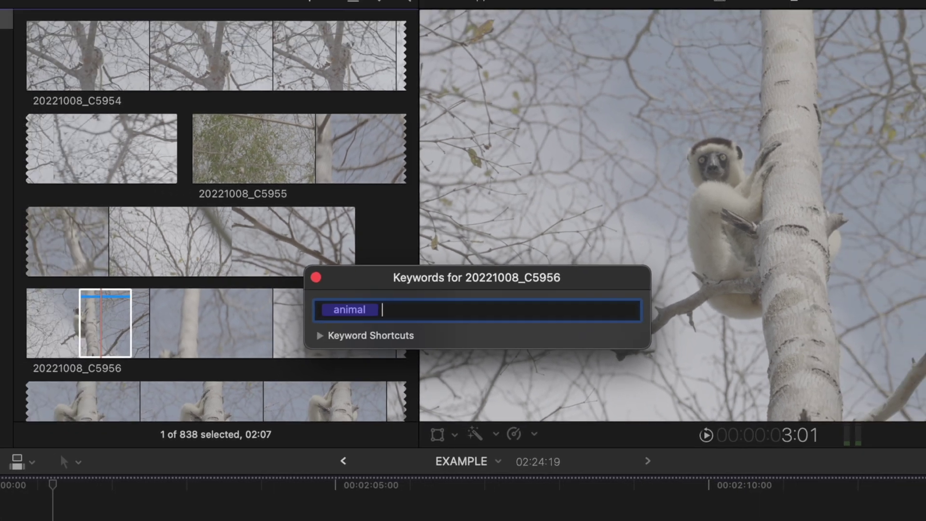
text(lo)
key(Return)
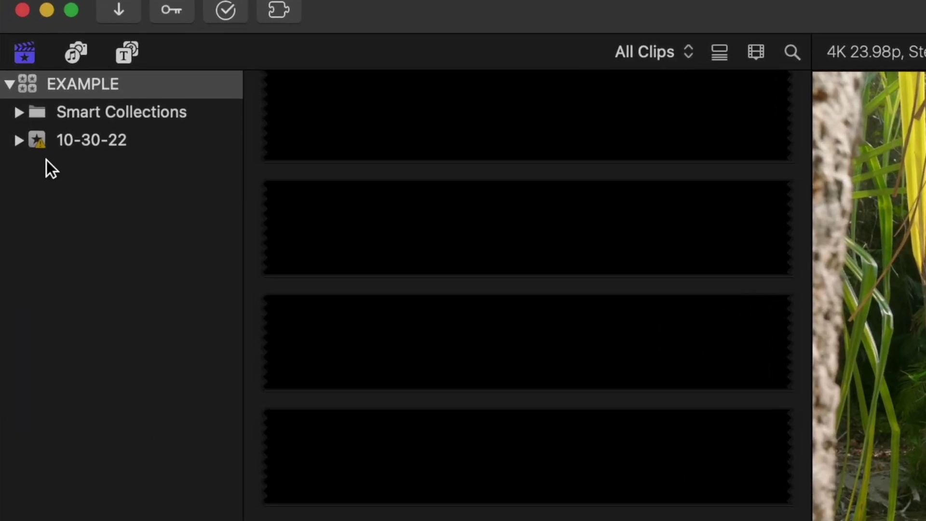
Expand the 10-30-22 event and open its 'looking at camera' keyword collection
click(20, 141)
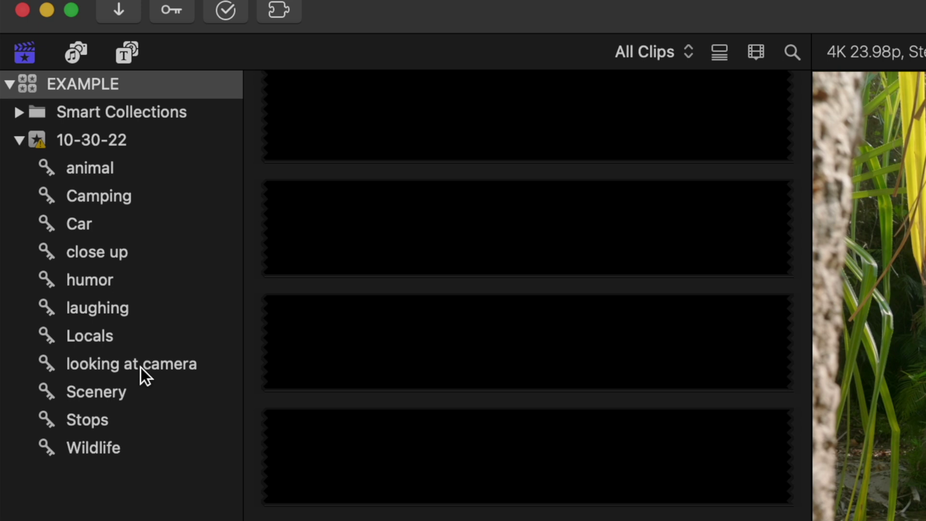
click(141, 366)
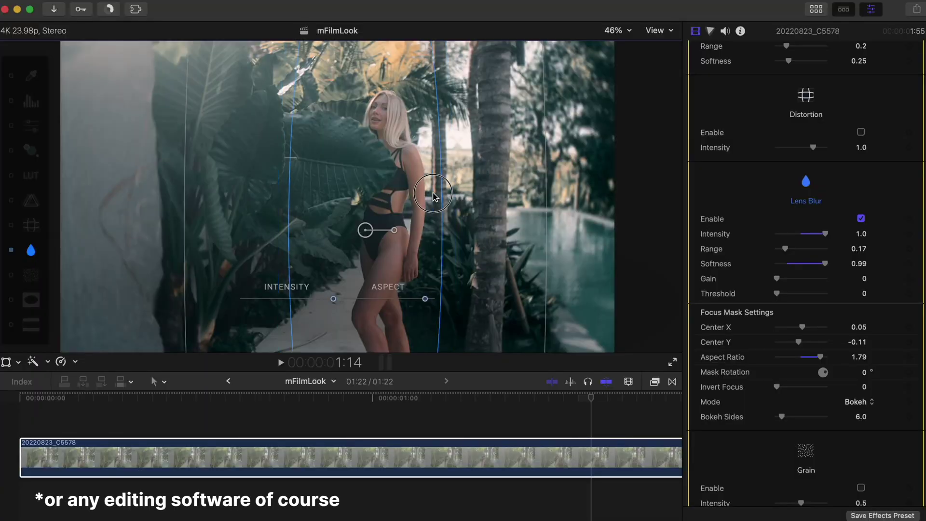
Lower the Lens Blur amount in the Inspector
drag(791, 233, 732, 237)
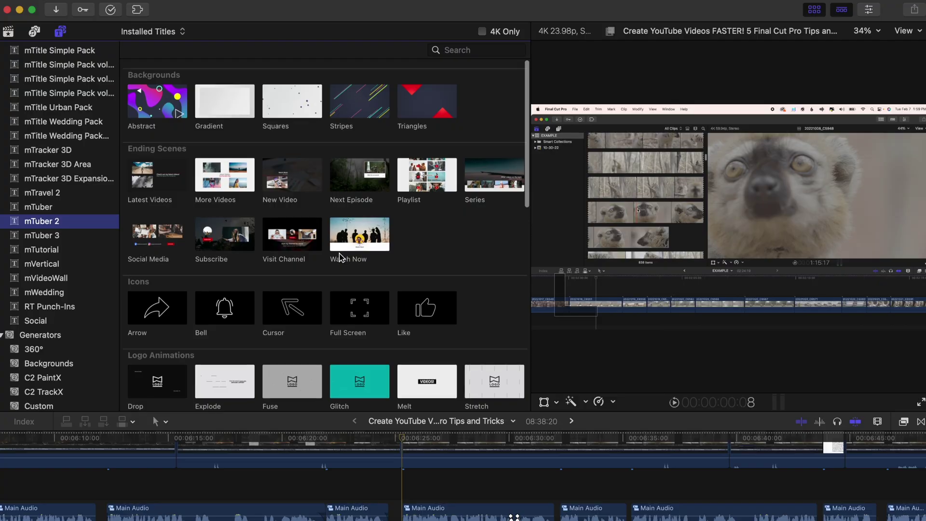
scroll(309, 338, down, 10)
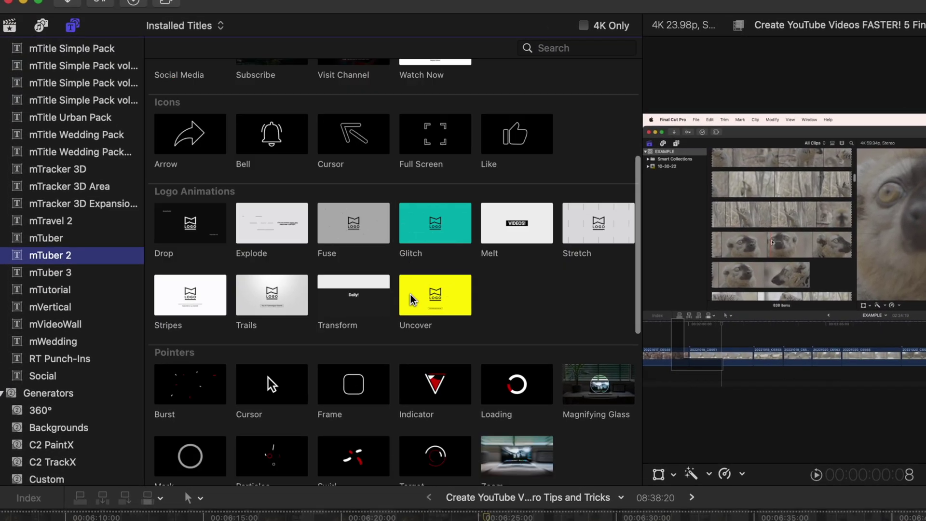
scroll(514, 354, down, 5)
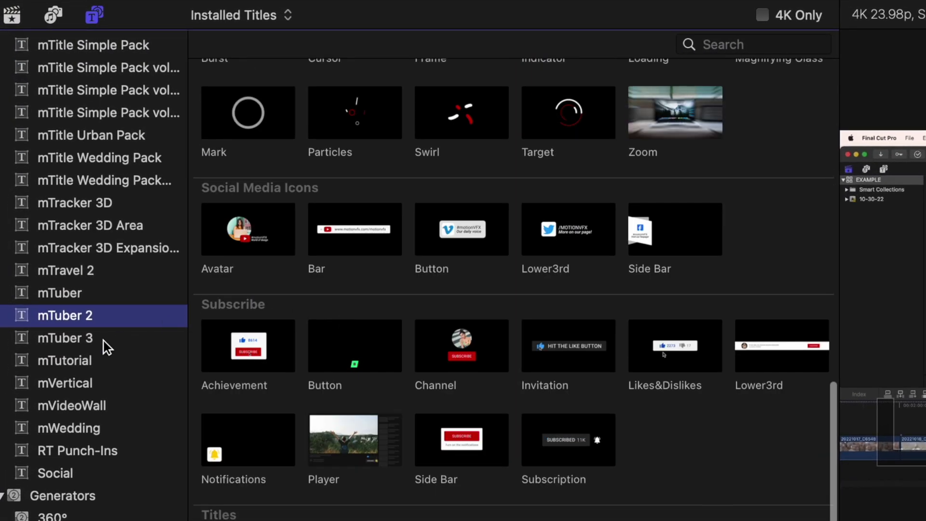
Browse the mTuber 3 title templates
click(99, 329)
scroll(696, 389, down, 5)
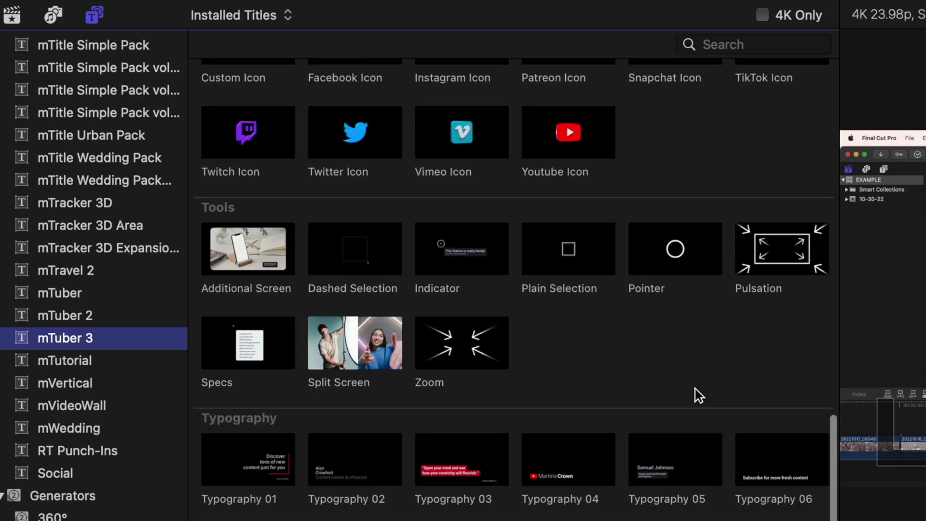
scroll(695, 388, up, 3)
scroll(694, 388, up, 5)
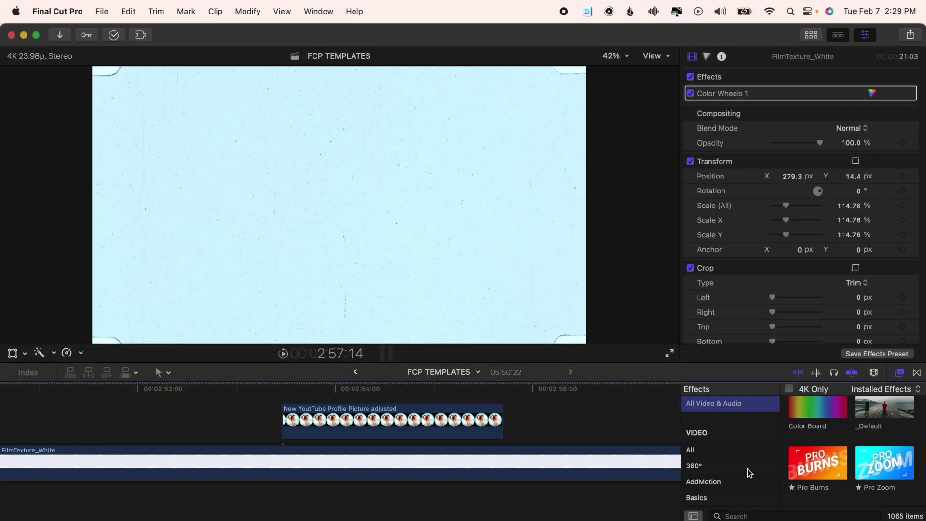
Apply Tap5a Quick In-Out Animator to the profile picture with 0.3 s in-time and Float To Bottom out
scroll(742, 471, down, 10)
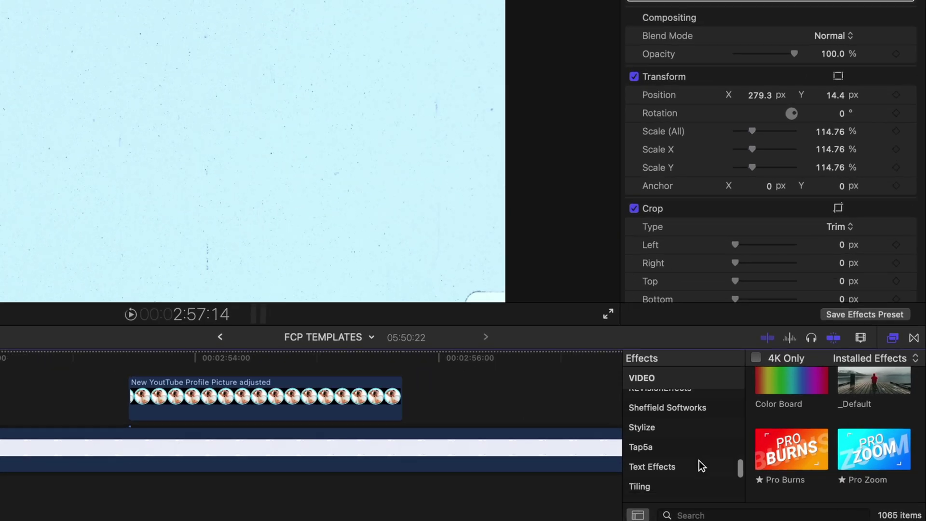
click(681, 448)
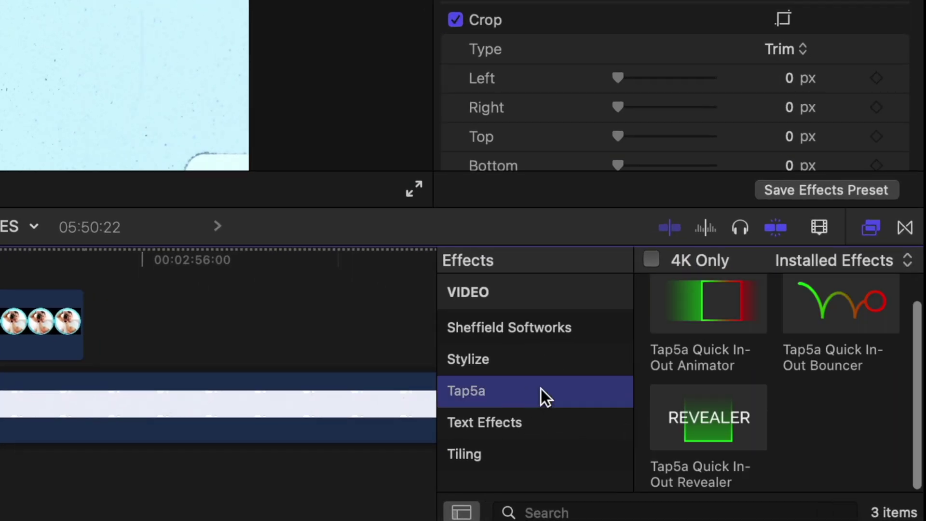
drag(693, 306, 41, 323)
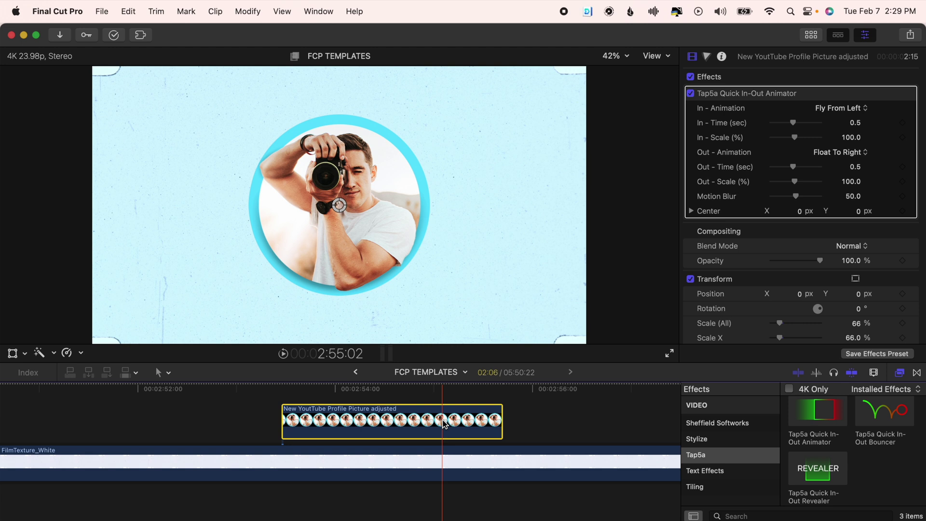
drag(792, 124, 782, 122)
click(825, 167)
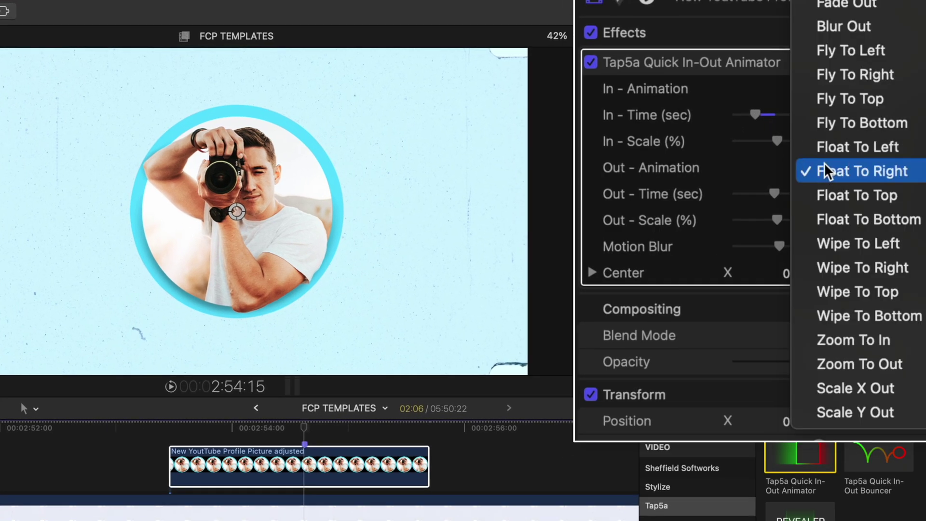
click(853, 215)
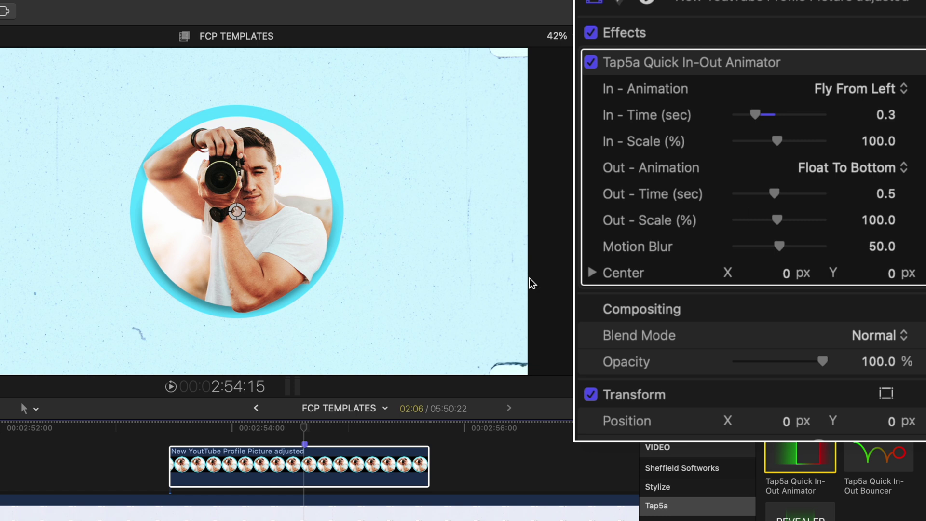
Preview the animation and try a fly-in-from-bottom entrance
click(172, 456)
key(space)
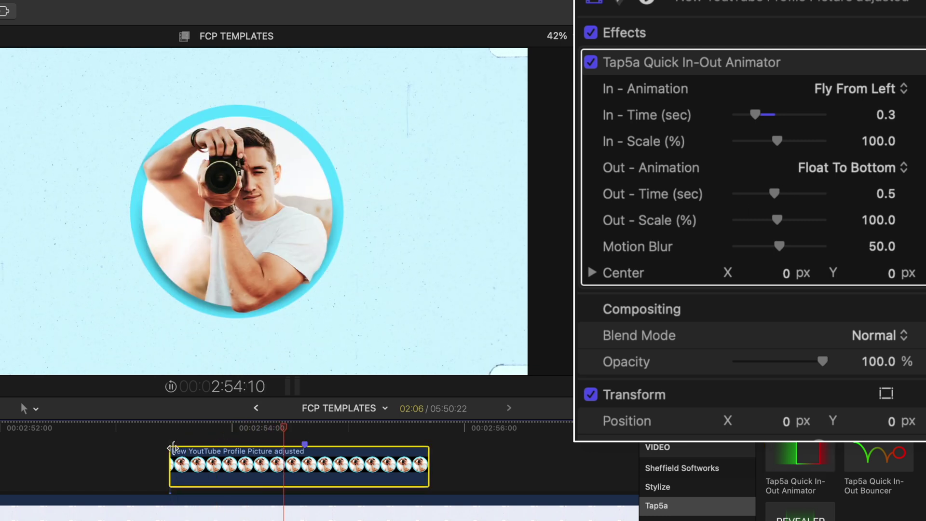
click(877, 90)
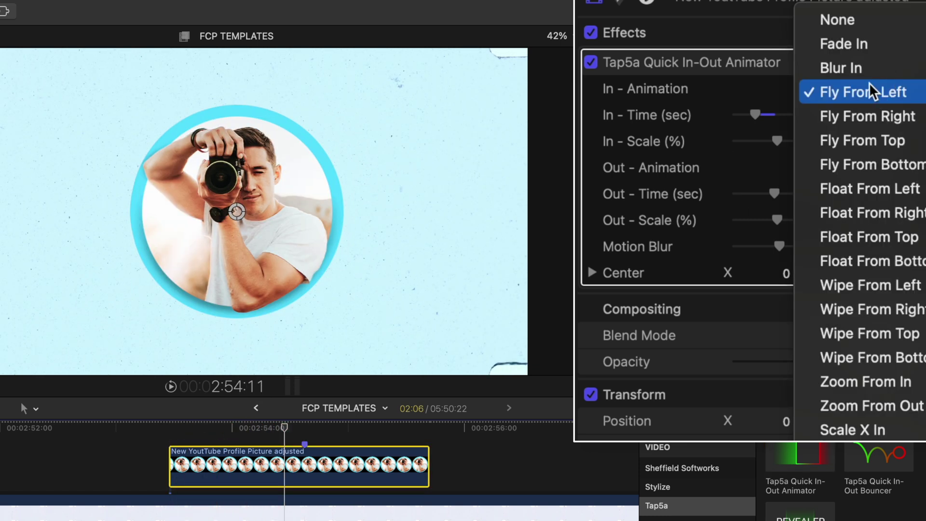
click(886, 167)
key(slash)
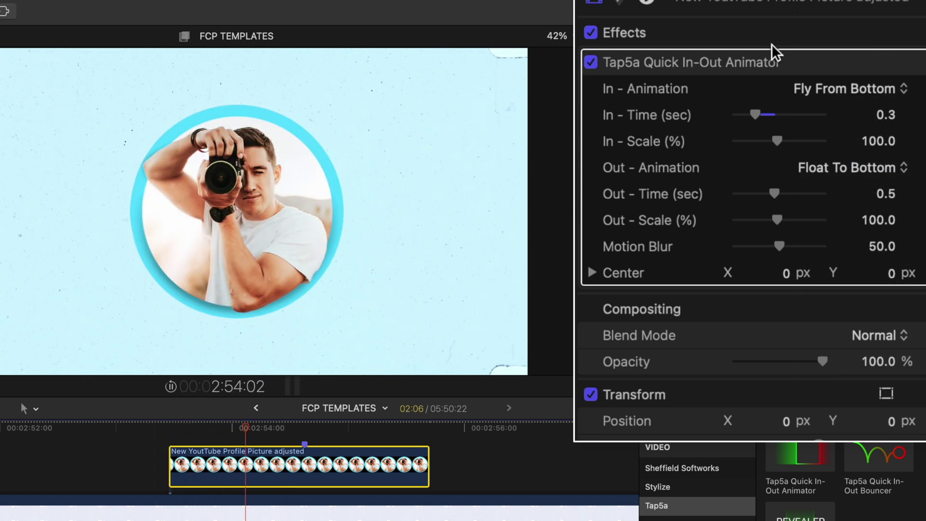
Try Zoom From In, then settle on Wipe From Right as the entrance animation
click(822, 92)
click(858, 309)
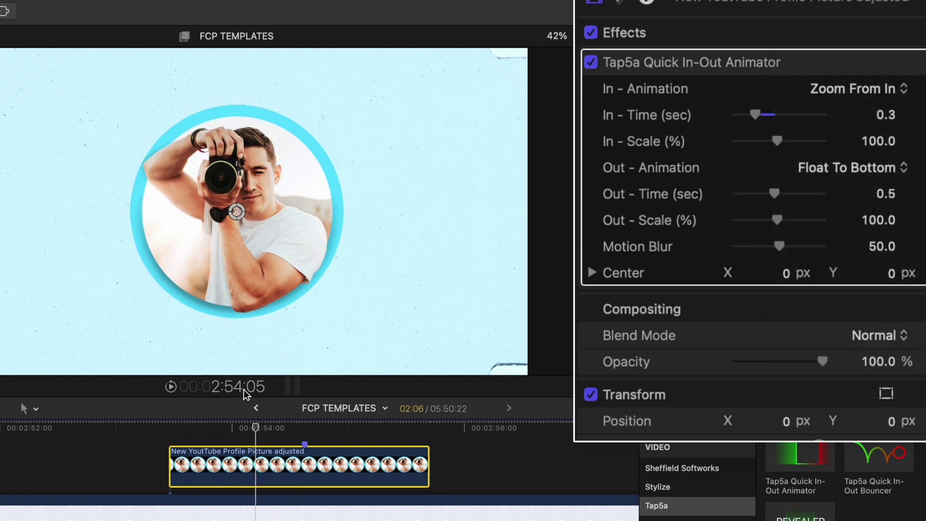
key(slash)
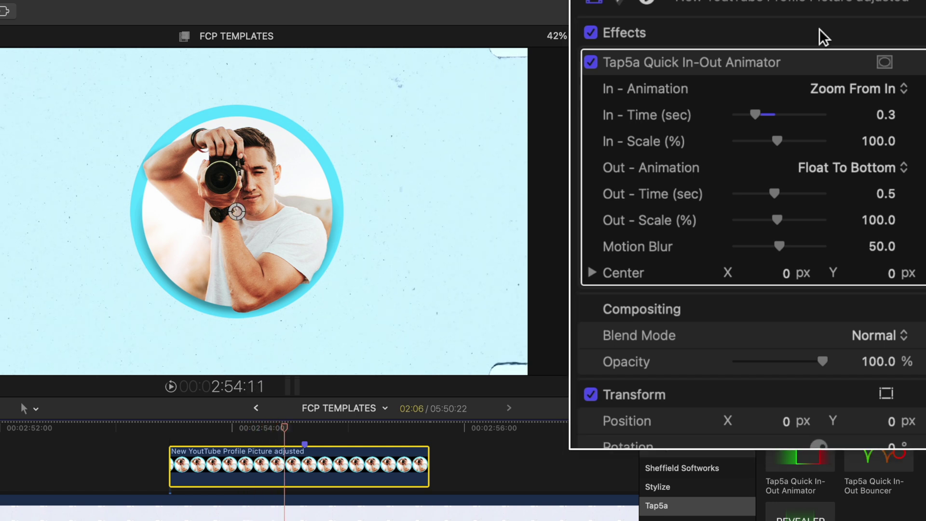
click(869, 91)
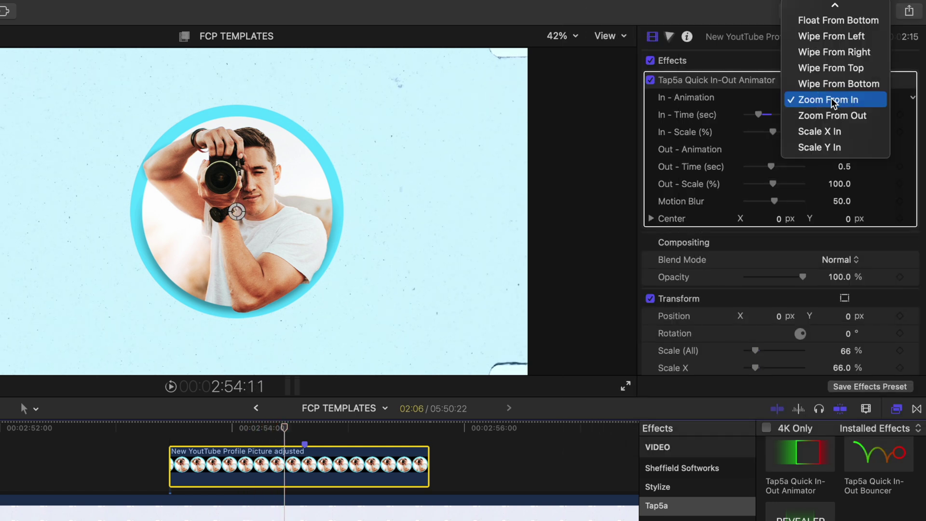
click(834, 52)
key(slash)
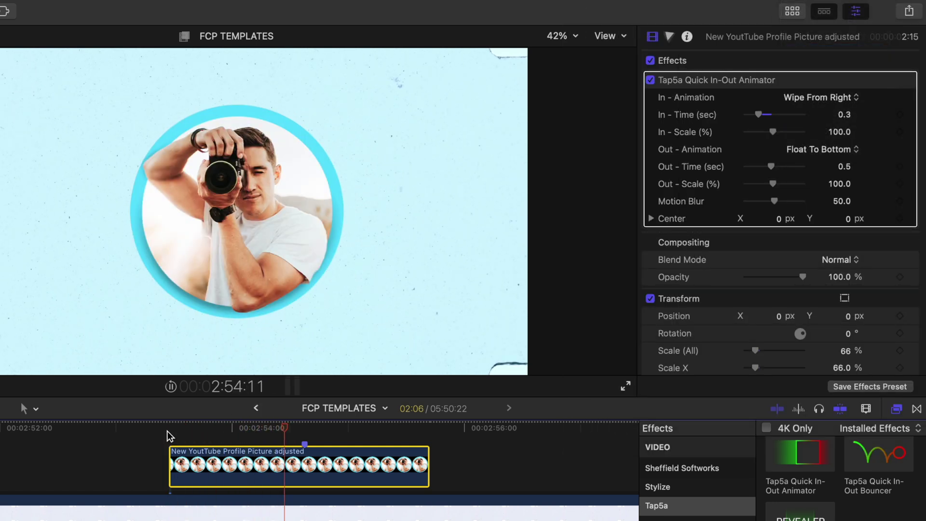